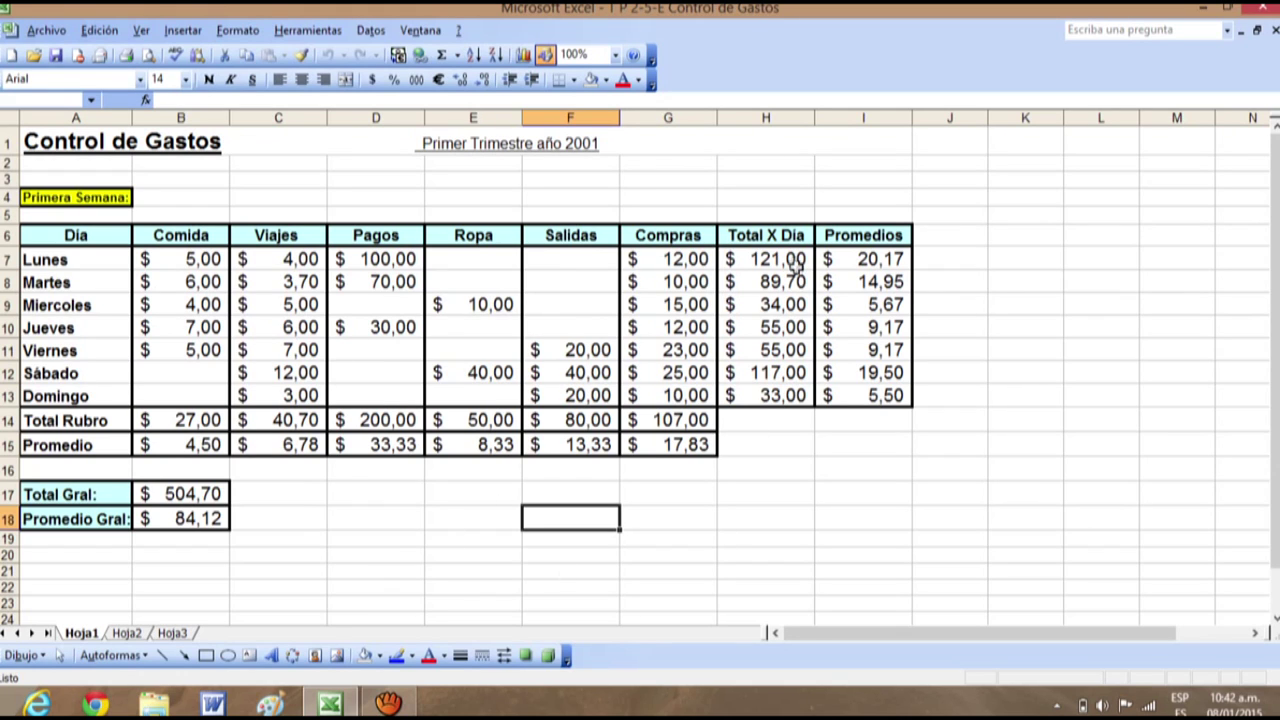
Step: Enter =promedio(B7:G7) in J7 to average Monday's expenses beside the existing Promedios value
click(791, 260)
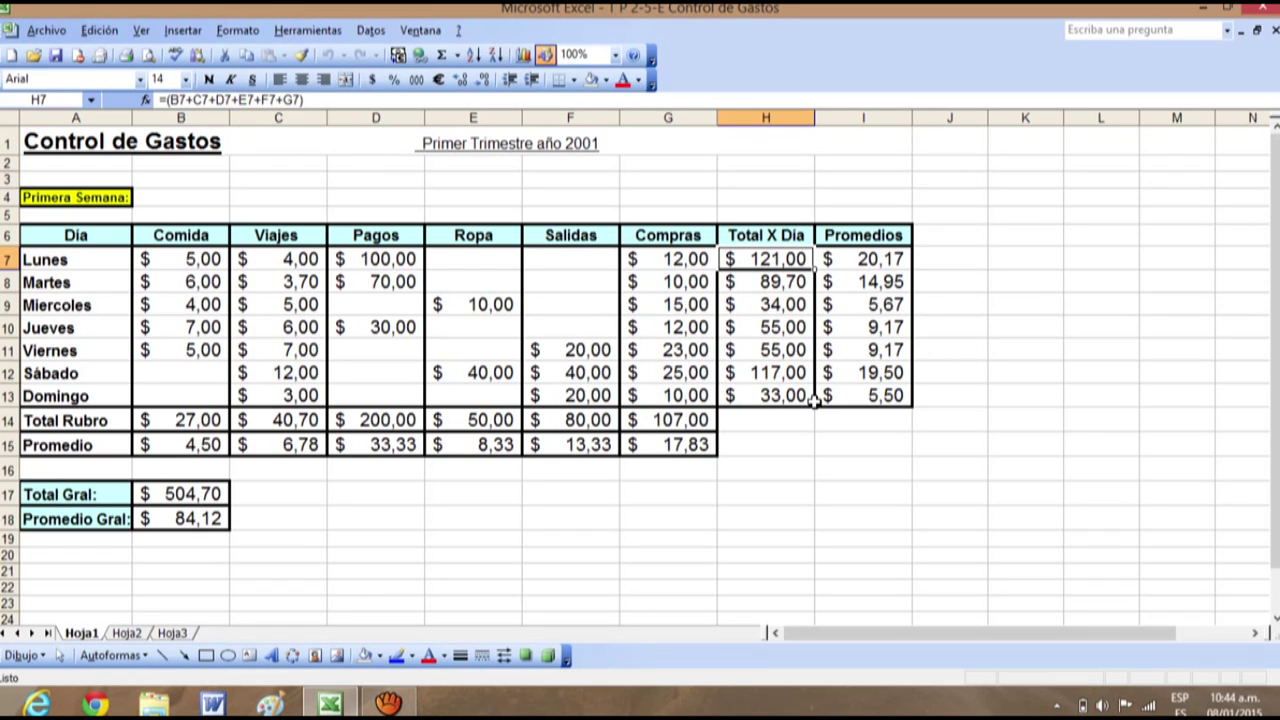
click(858, 260)
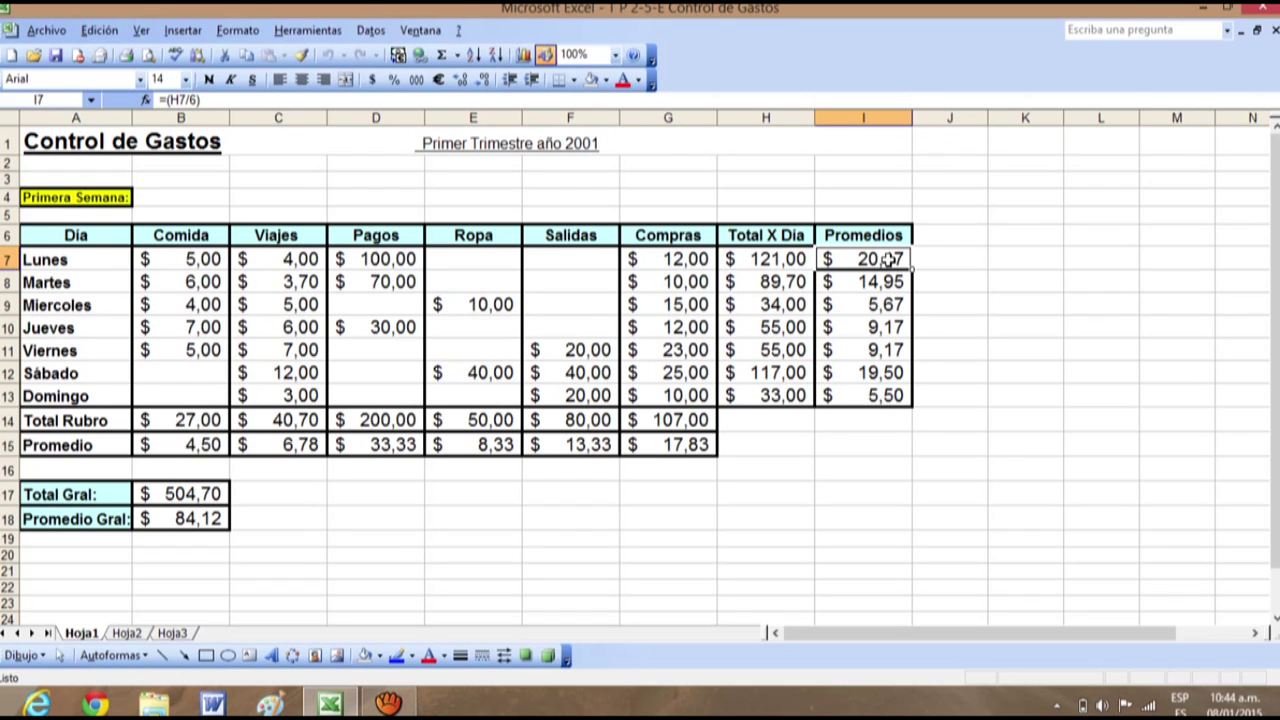
click(968, 260)
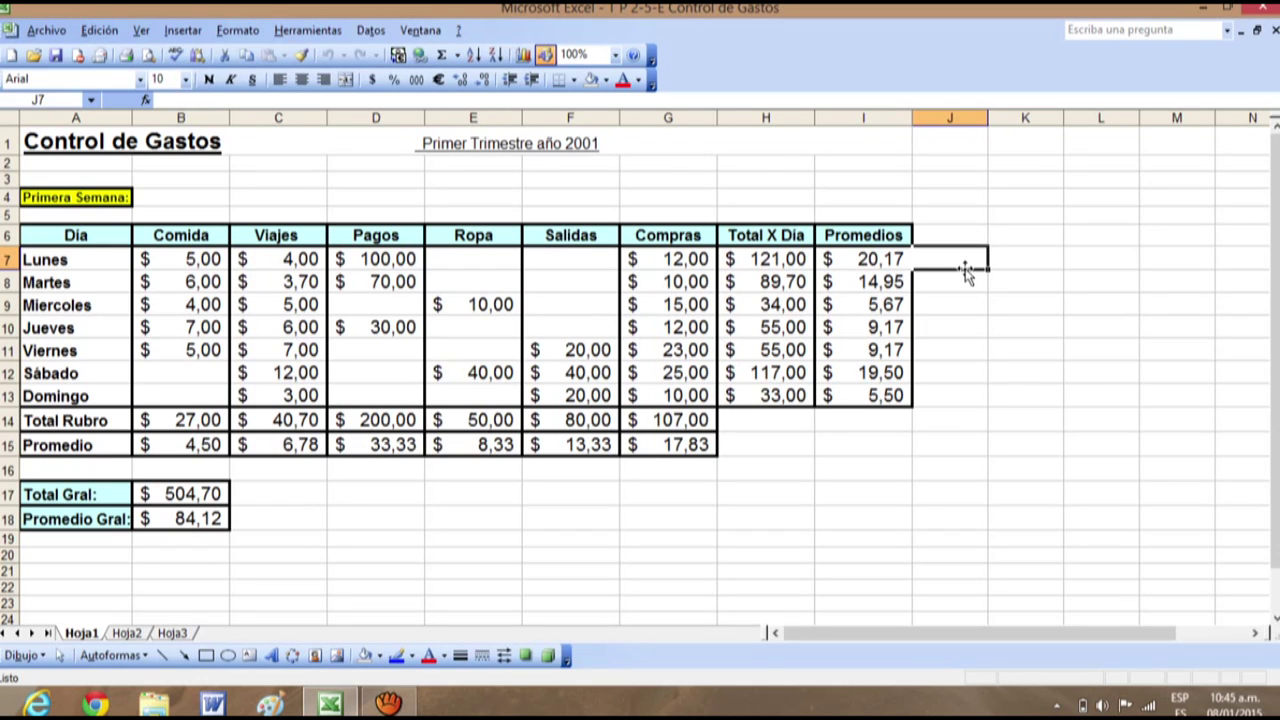
text(=)
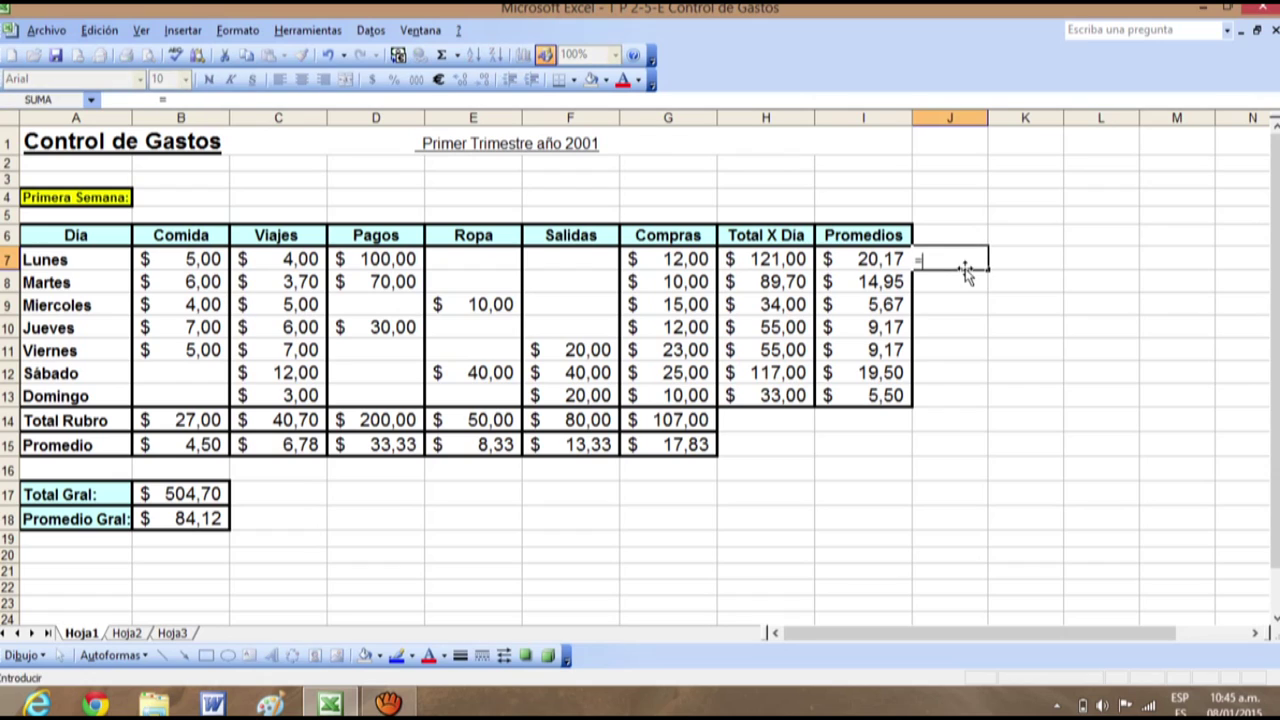
text(promedio)
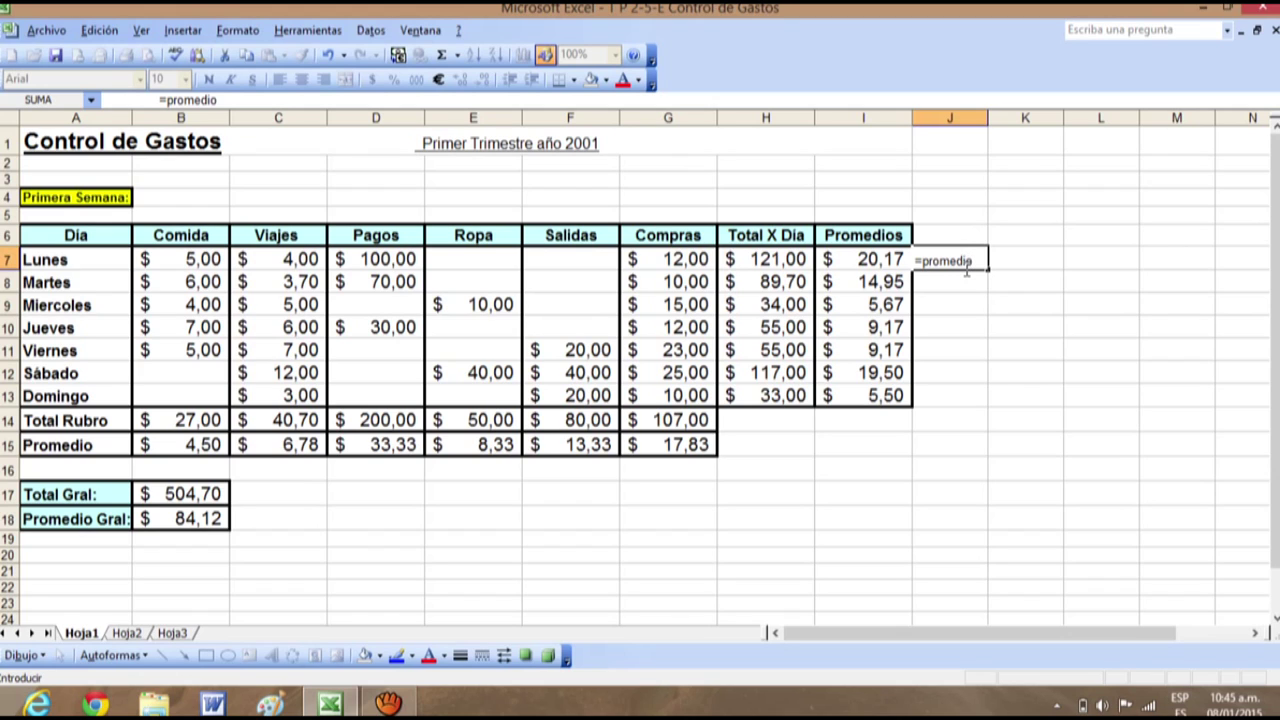
text(()
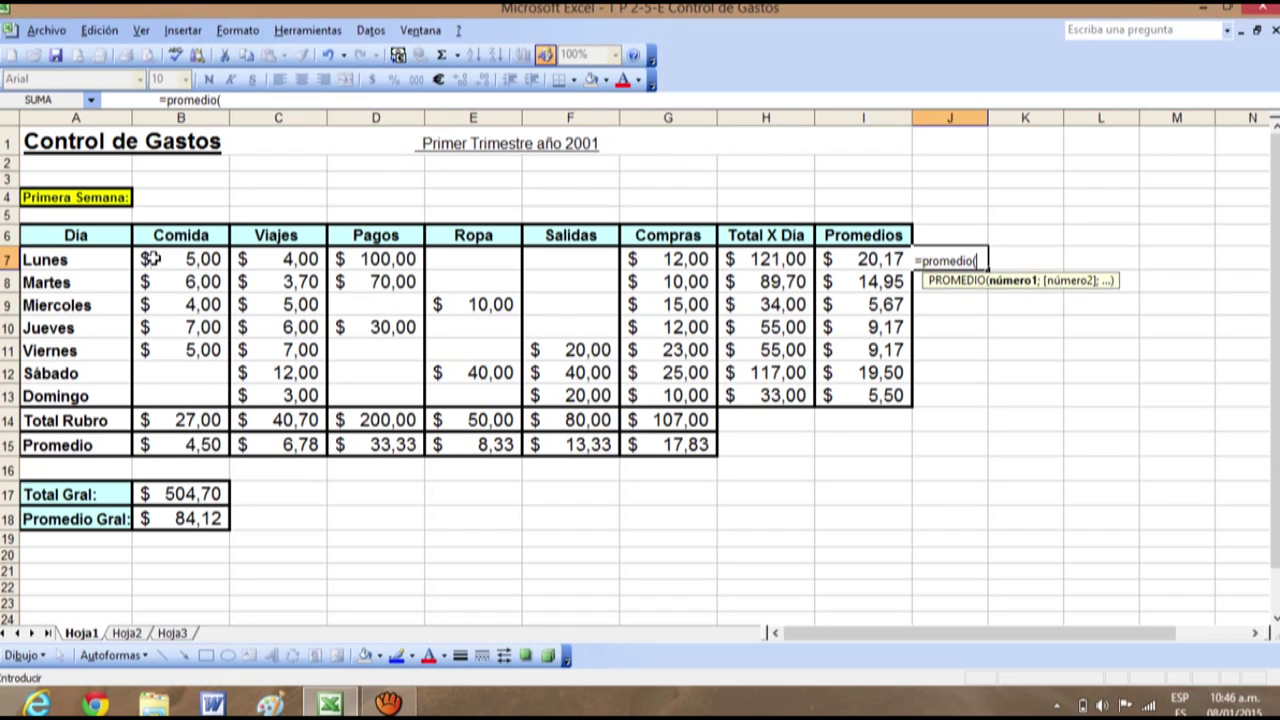
drag(148, 259, 657, 259)
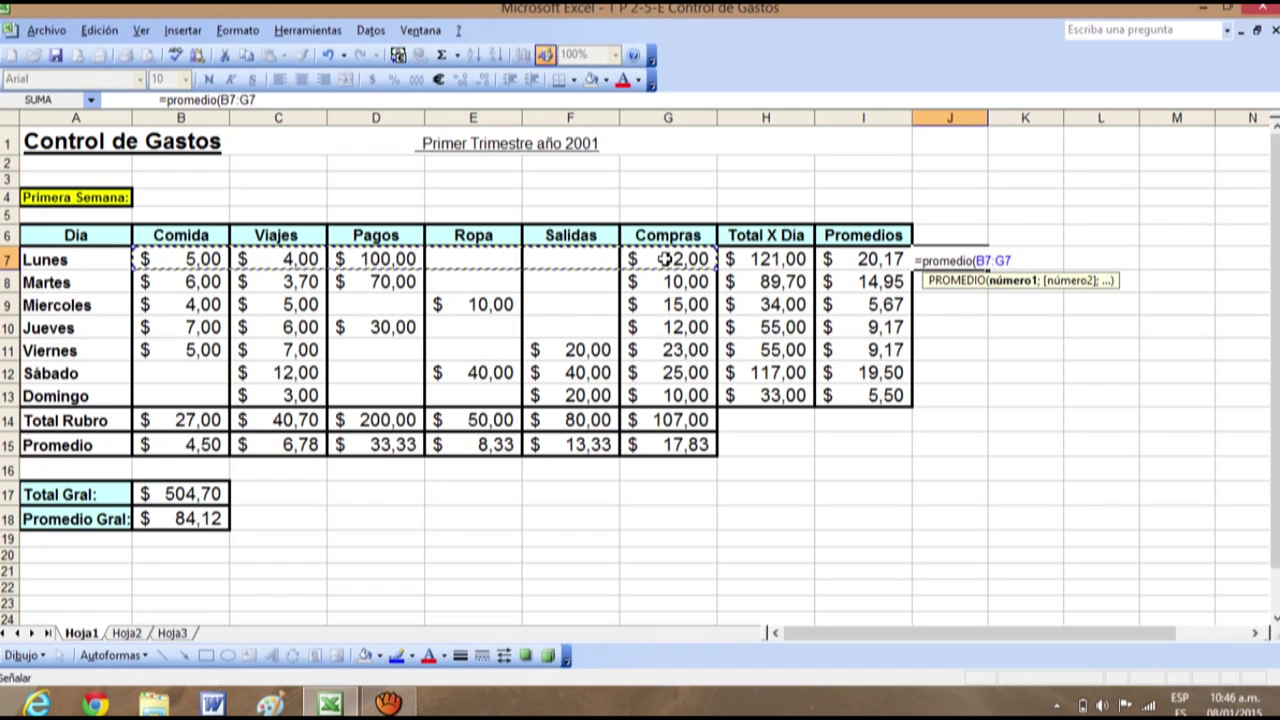
text())
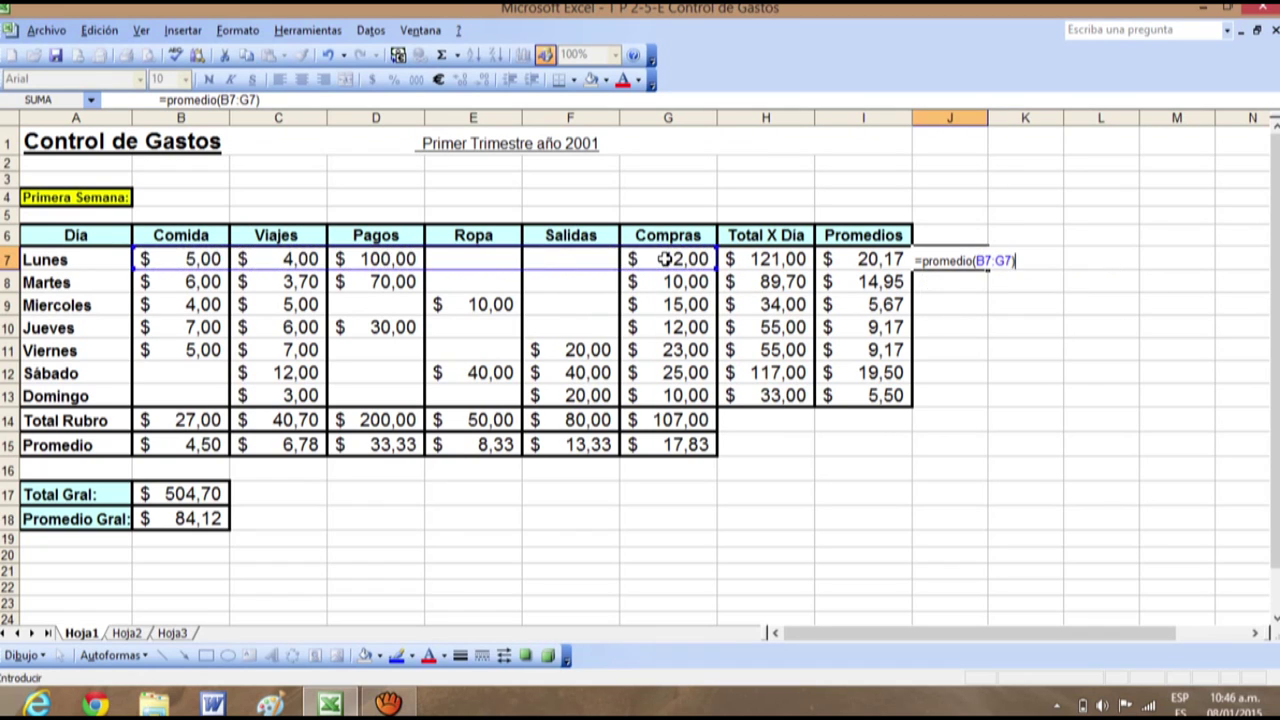
key(Return)
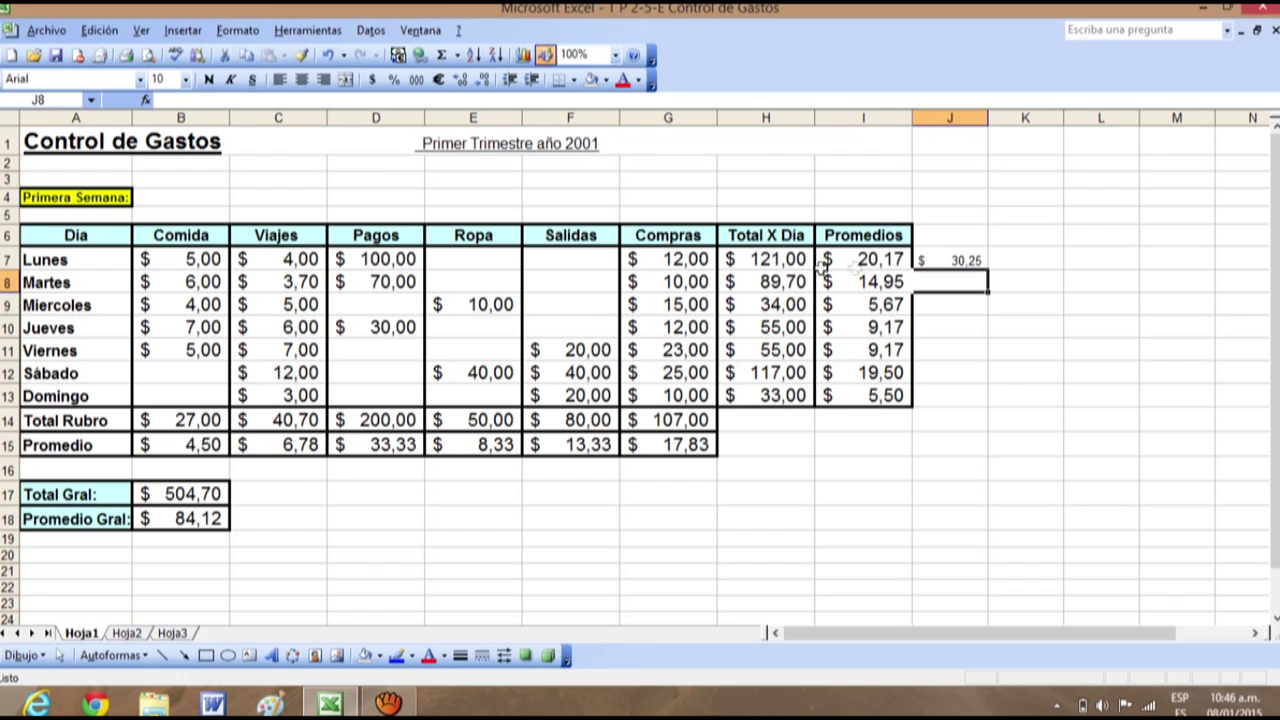
Step: Examine Monday's Promedios and Total X Día formulas and the expense entries in row 7 that feed them
click(886, 259)
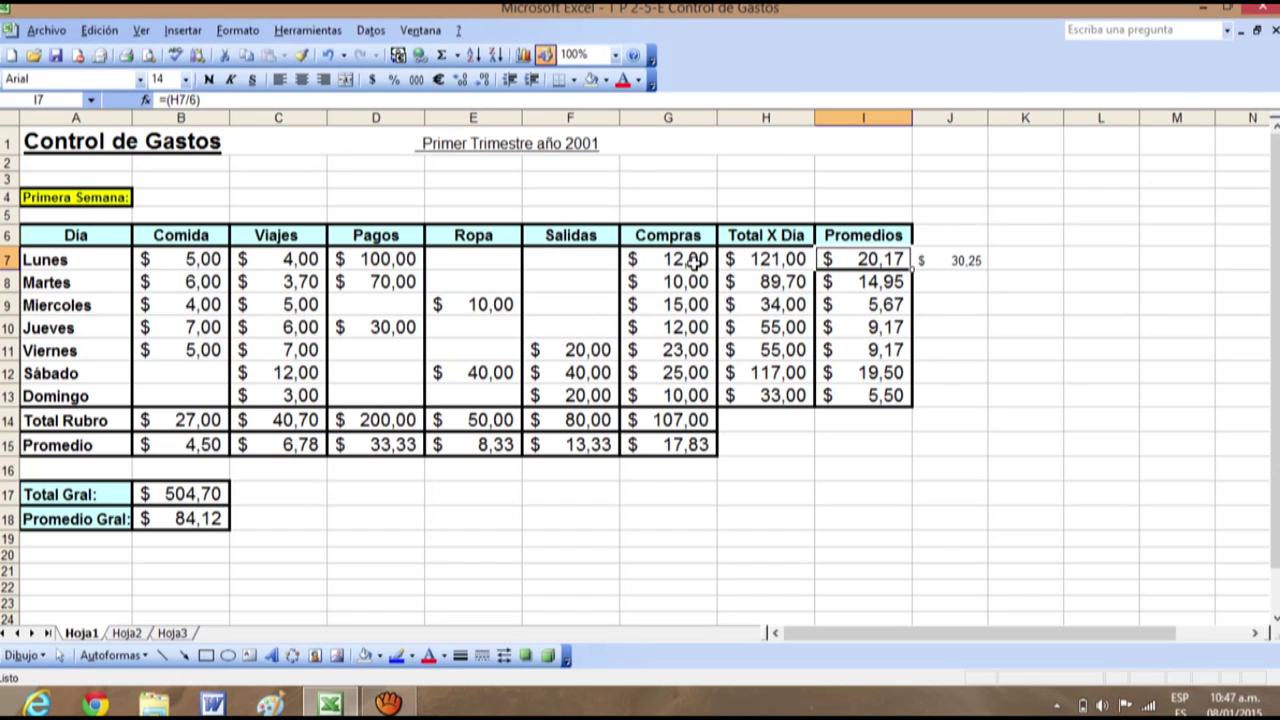
click(783, 262)
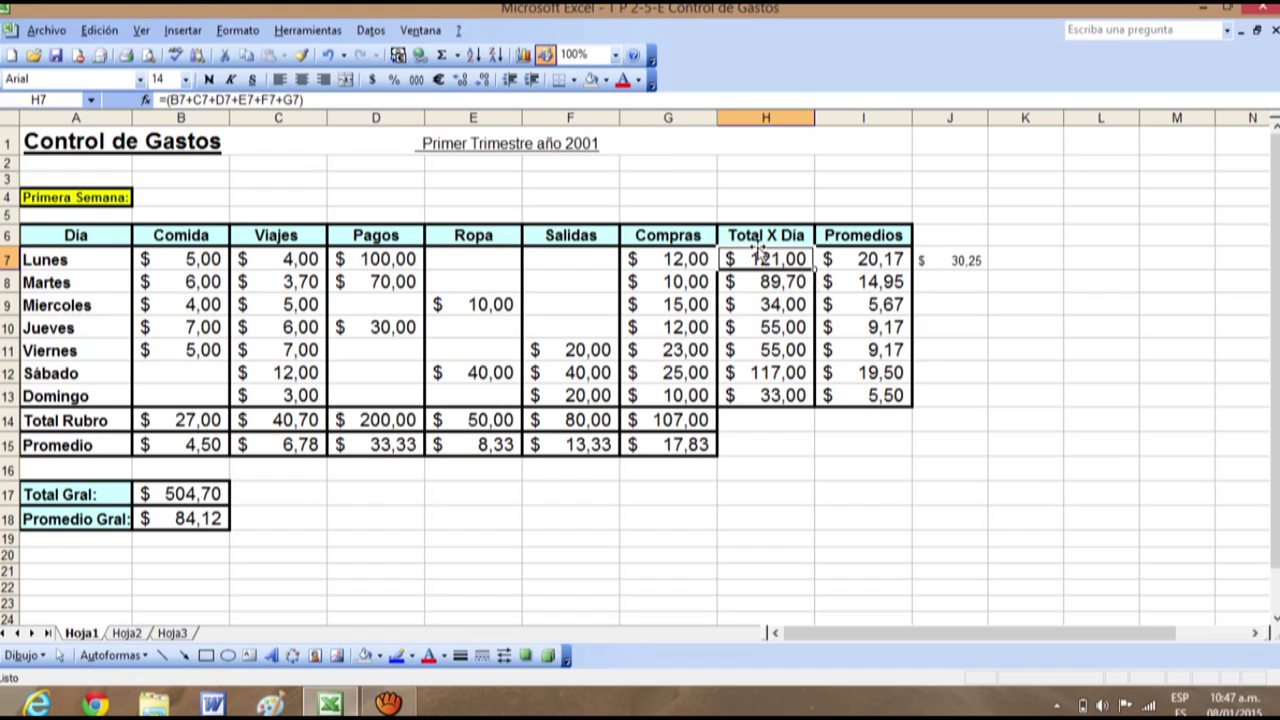
click(680, 260)
click(378, 262)
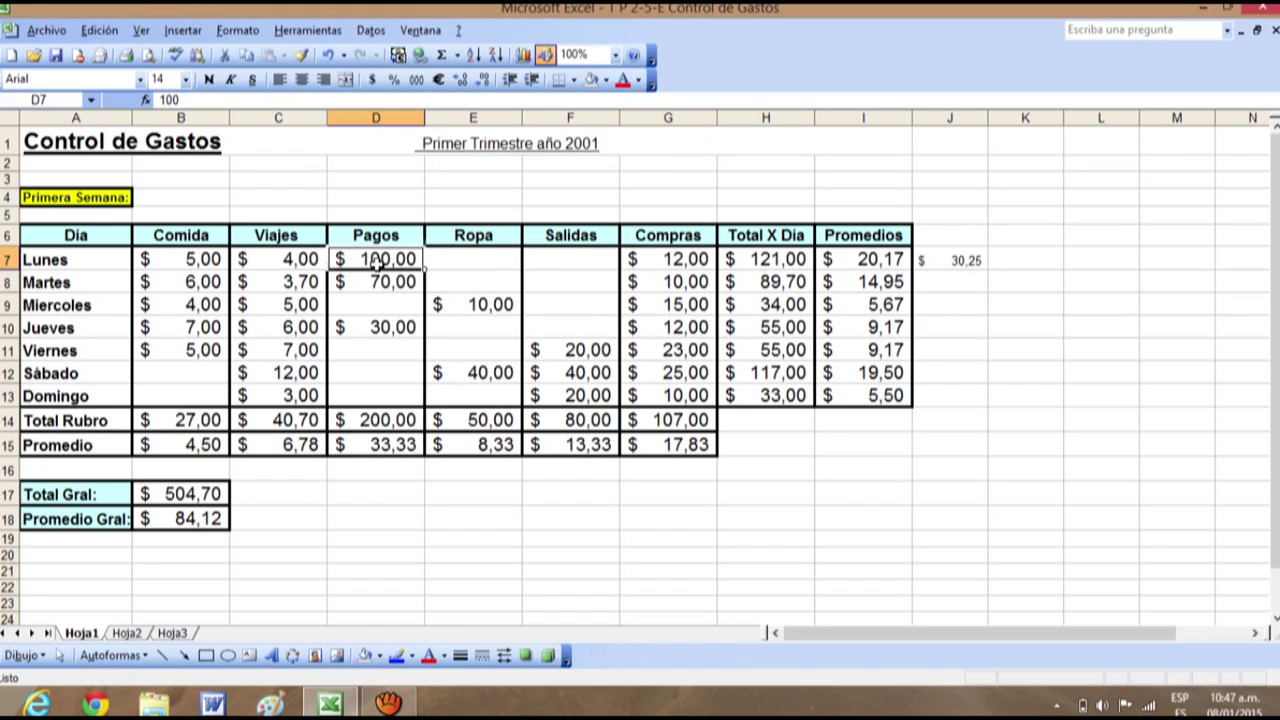
click(297, 258)
click(205, 262)
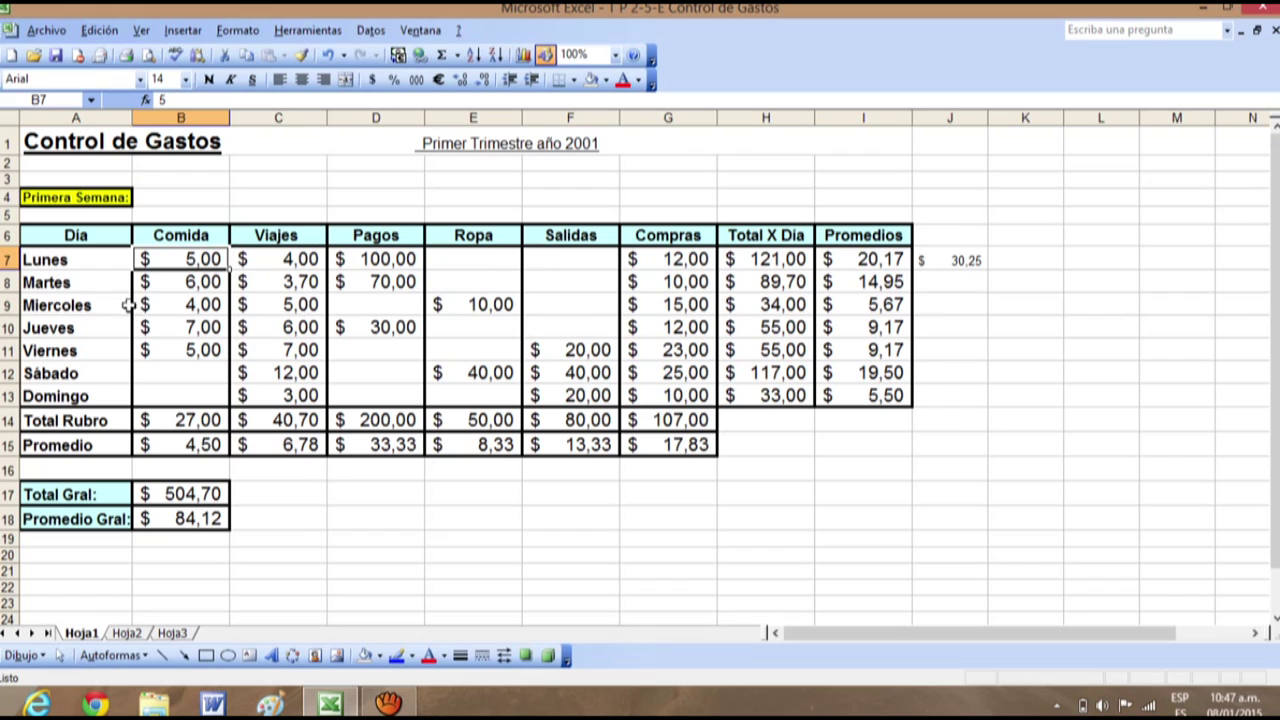
click(776, 259)
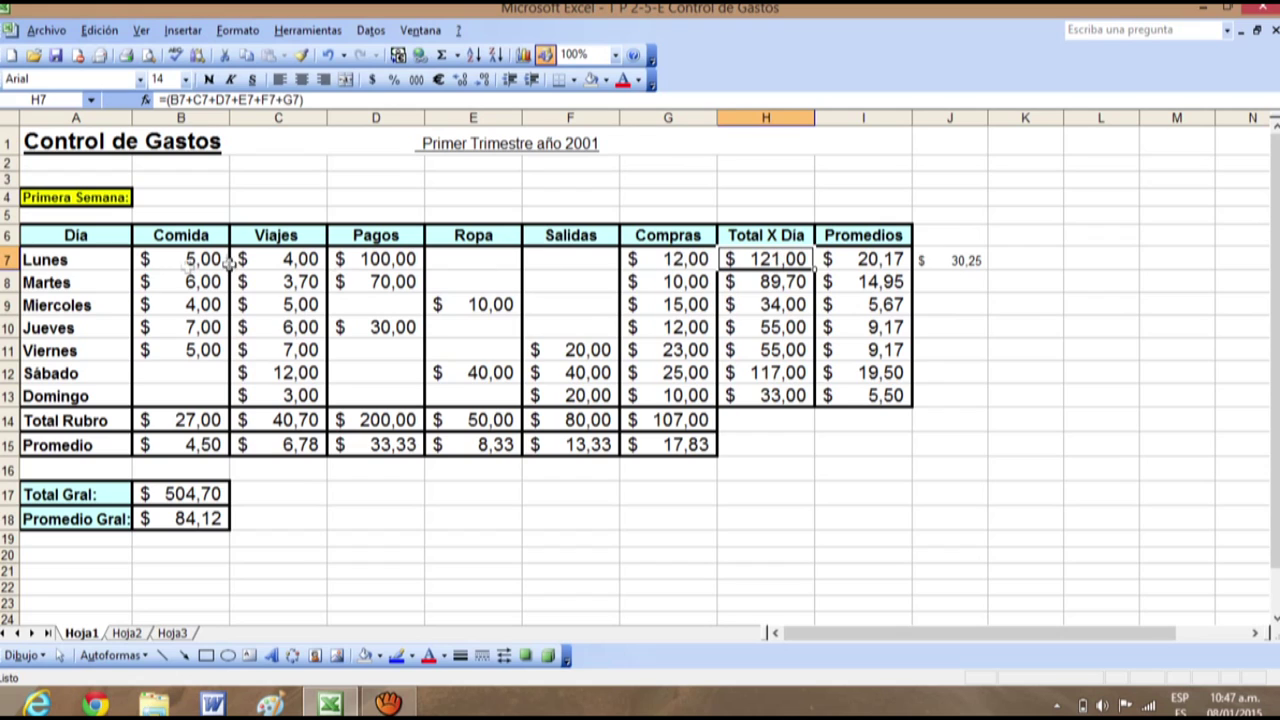
Step: Change Monday's Promedios formula in I7 to =(H7/4)
click(846, 260)
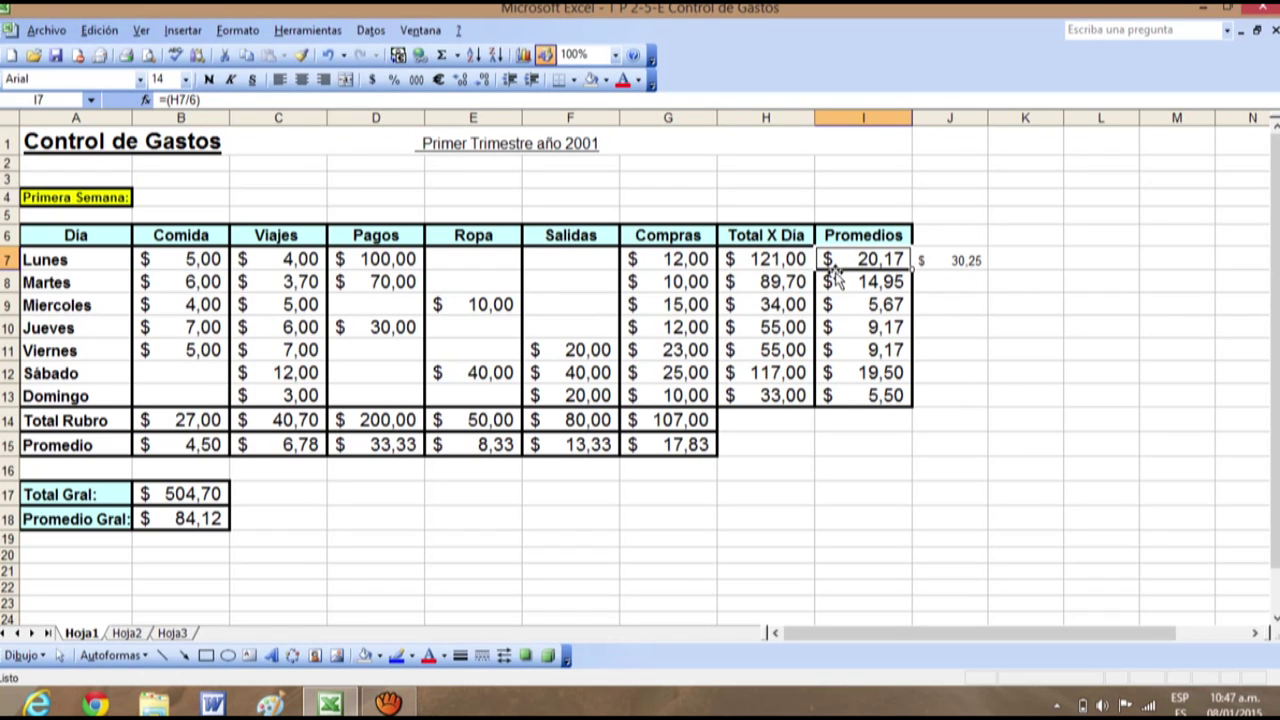
click(196, 100)
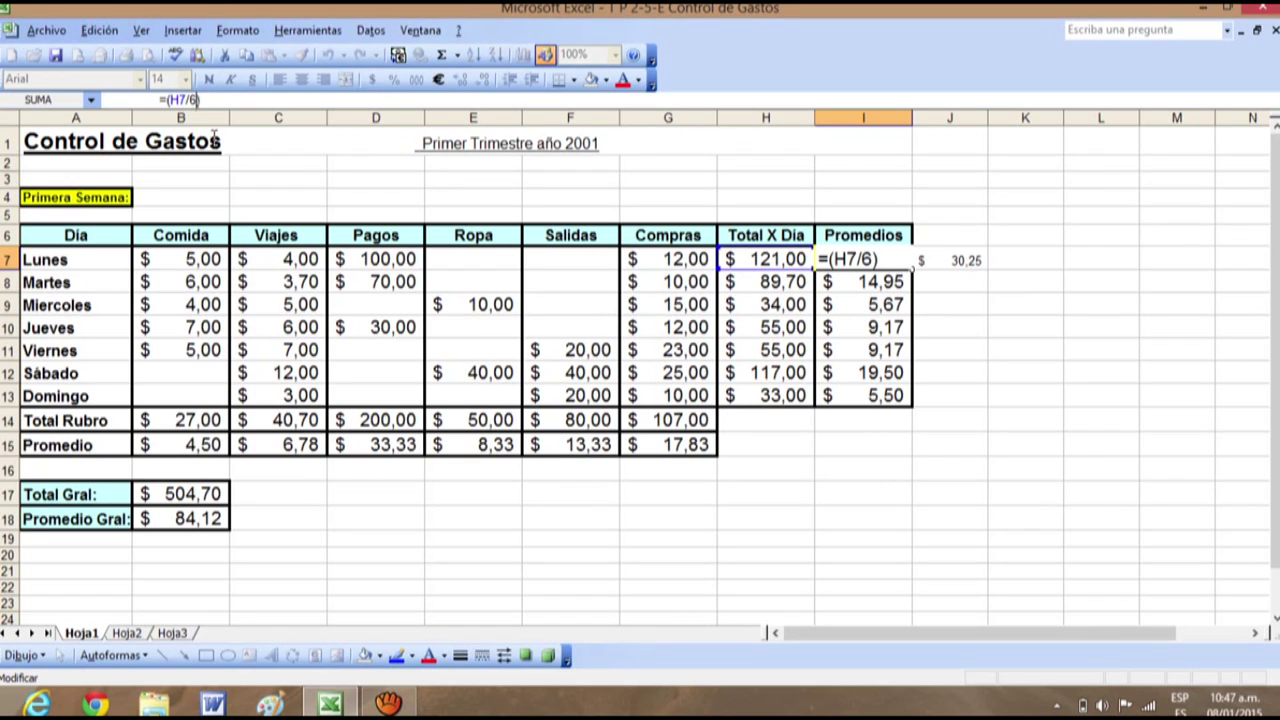
key(BackSpace)
text(4)
key(Return)
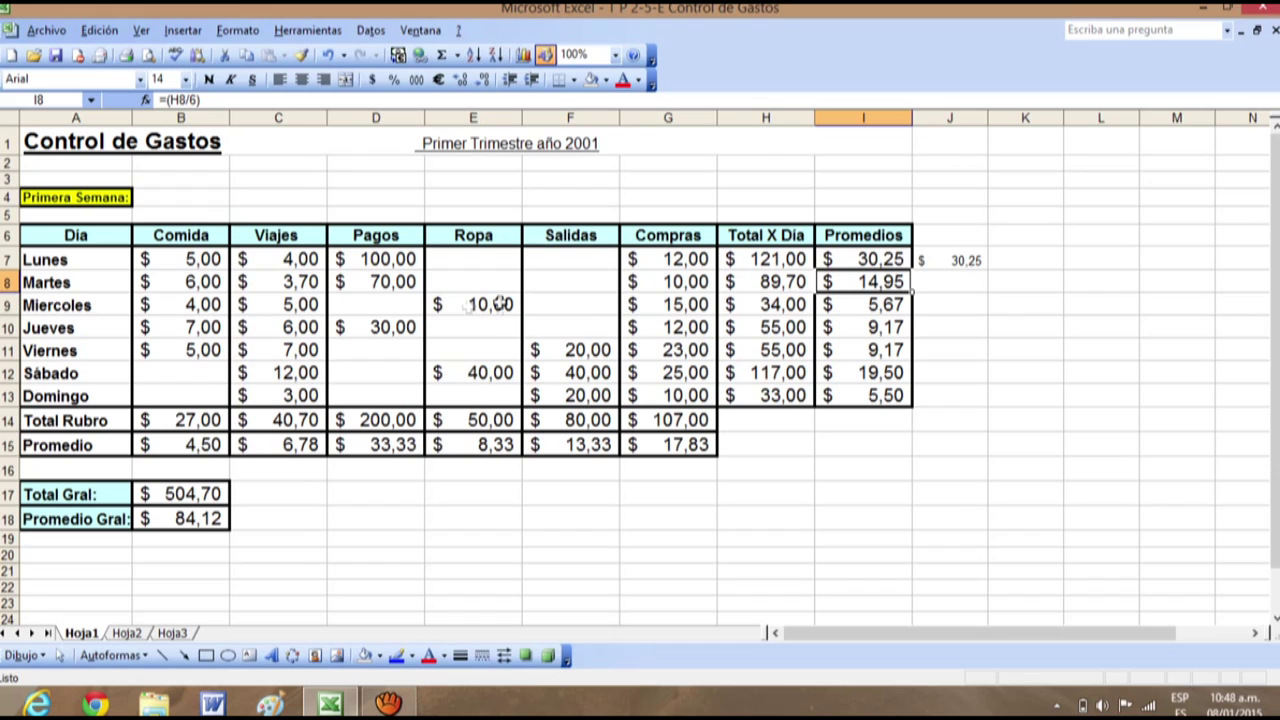
Step: Enter 0 in Monday's empty Ropa and Salidas cells, E7 and F7
click(880, 258)
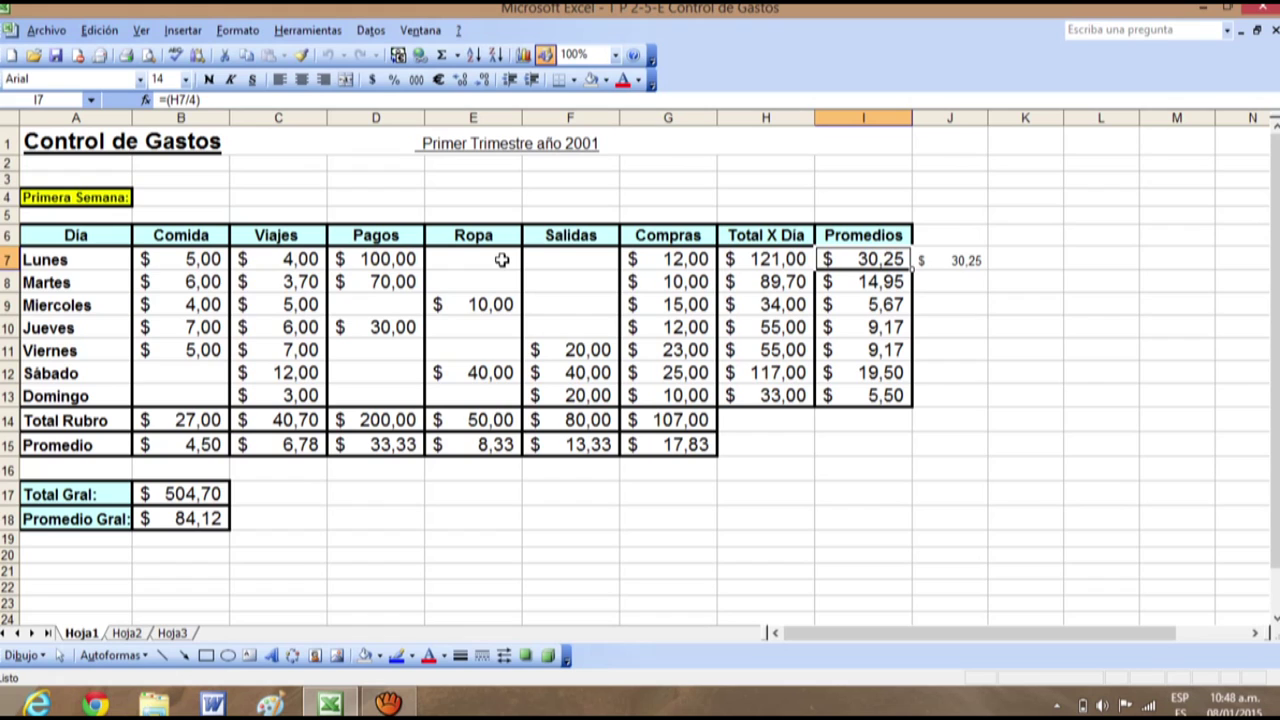
click(954, 254)
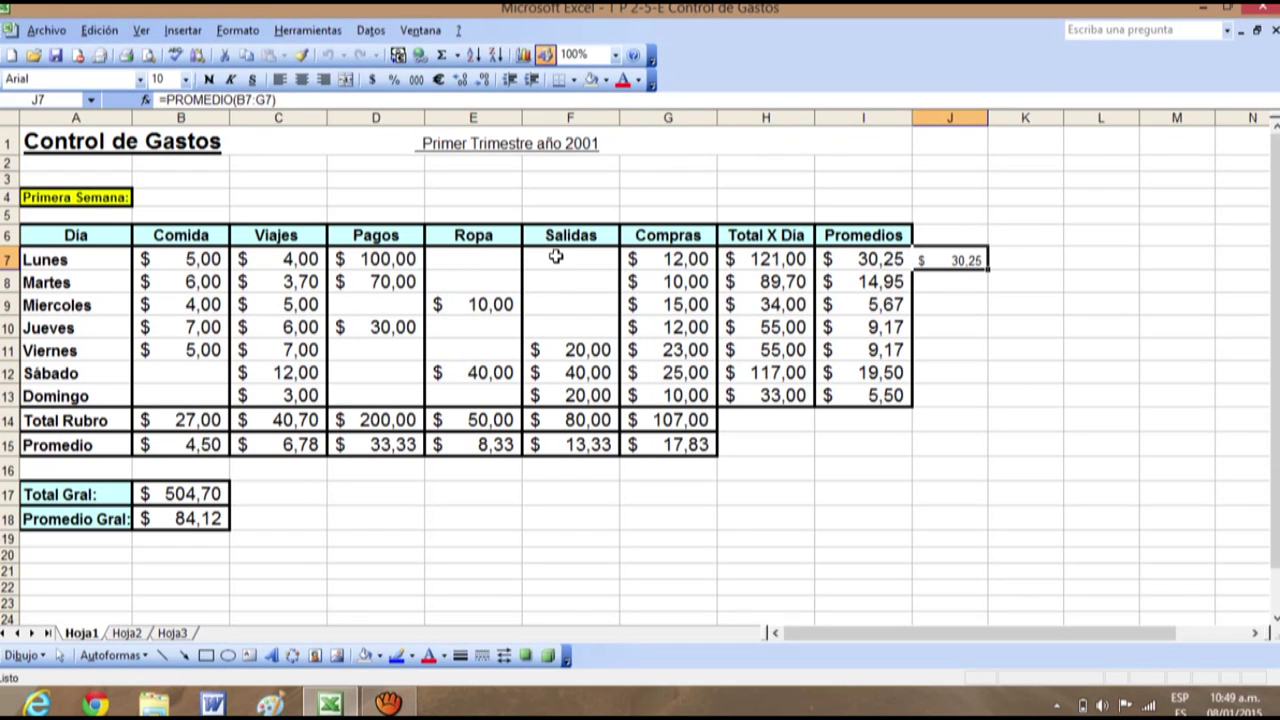
click(490, 257)
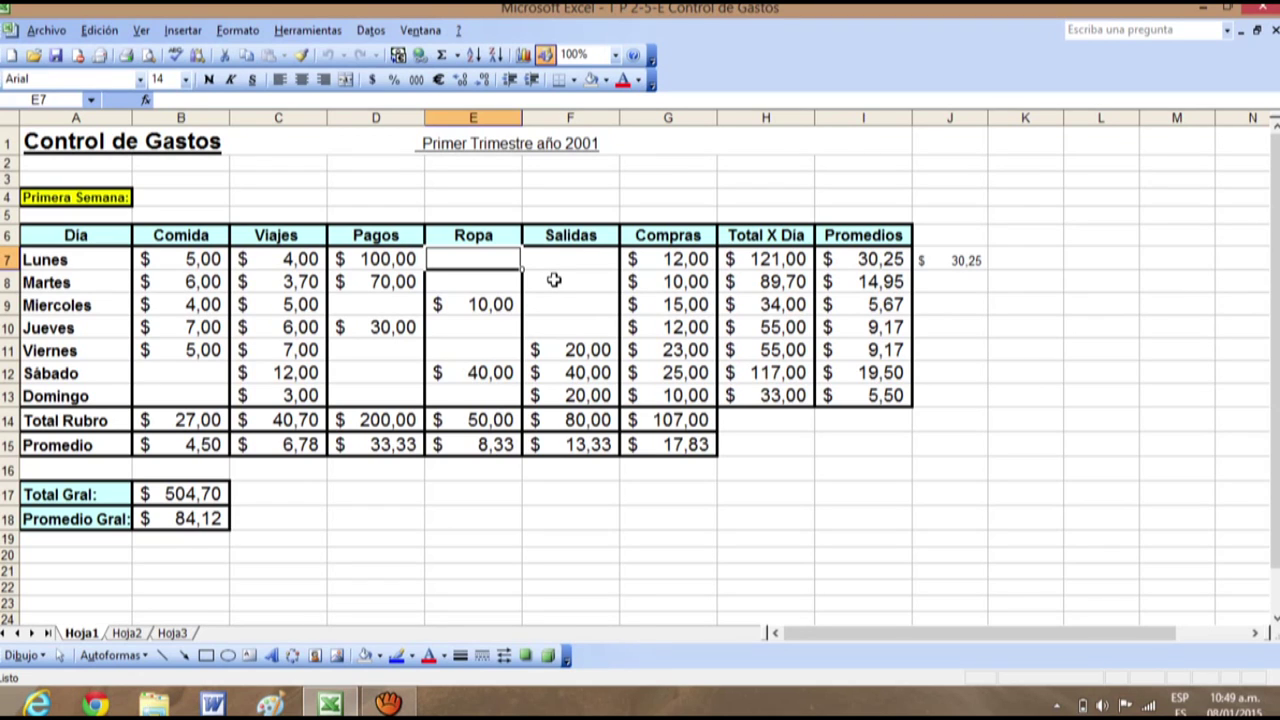
text(0)
key(Return)
click(563, 258)
text(0)
key(Return)
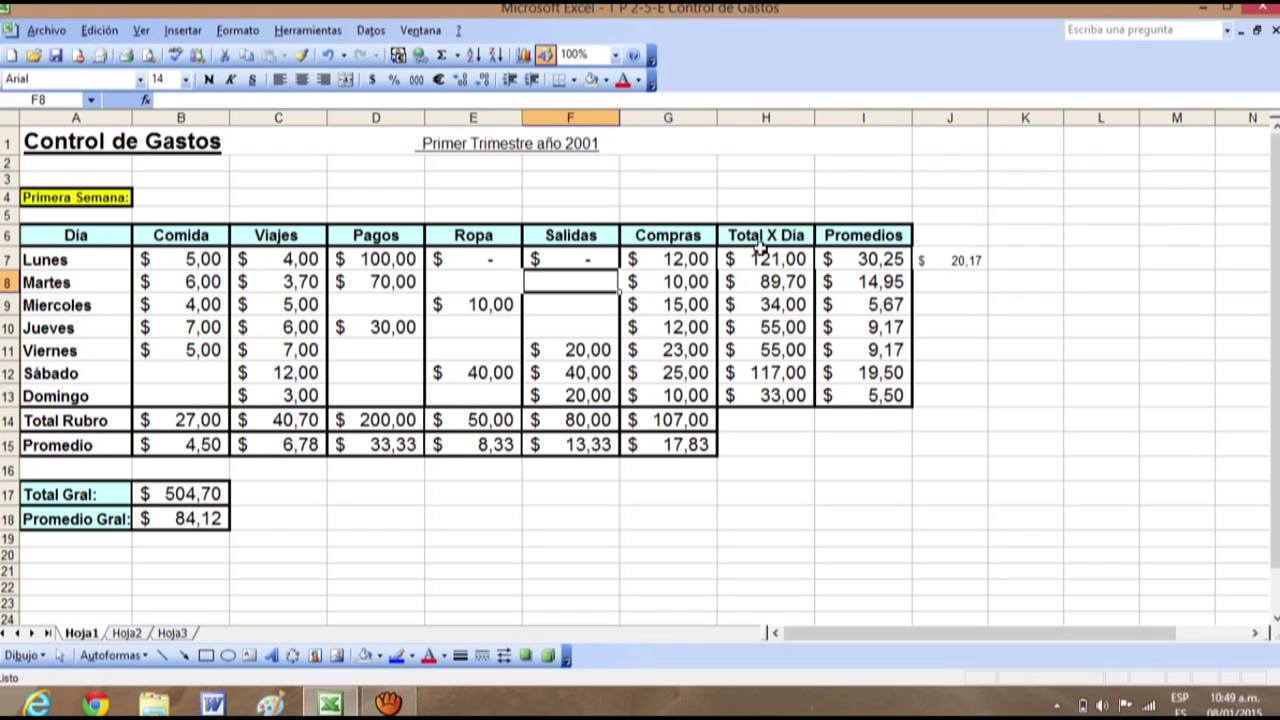
Step: Set Monday's Promedios formula in I7 to =(H7/6) and compare it with the PROMEDIO formula in J7
click(787, 261)
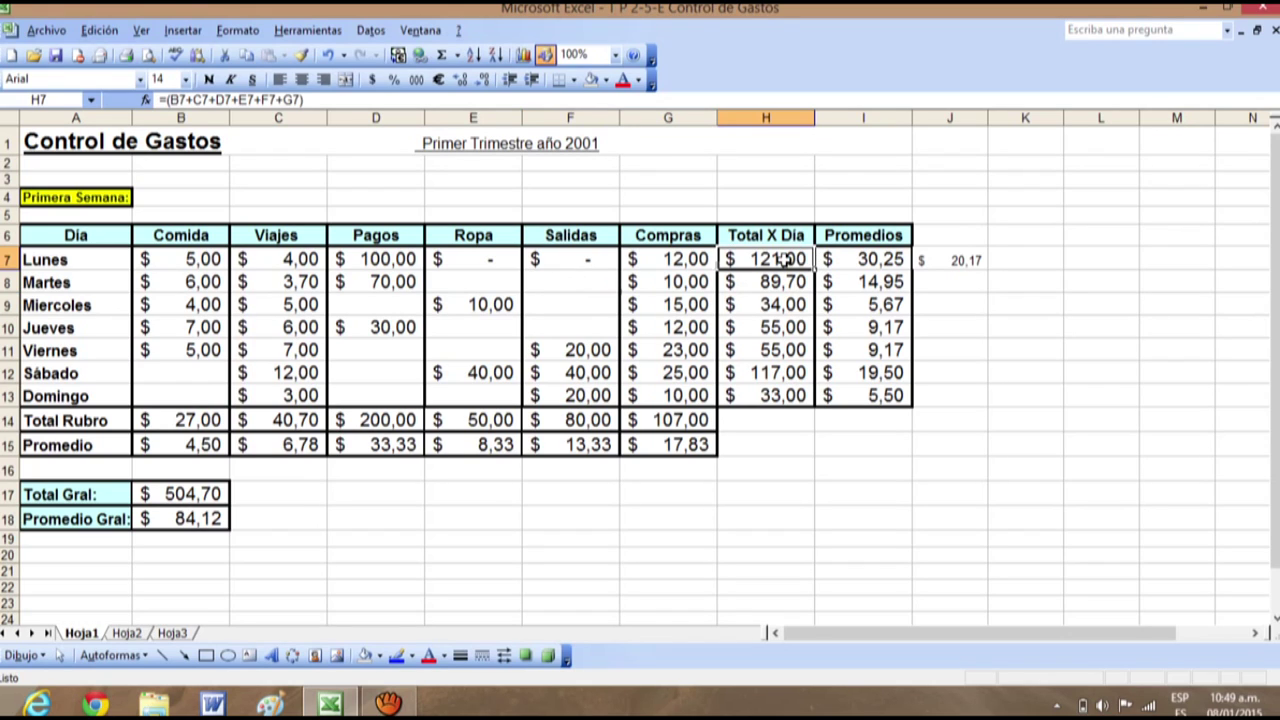
click(866, 258)
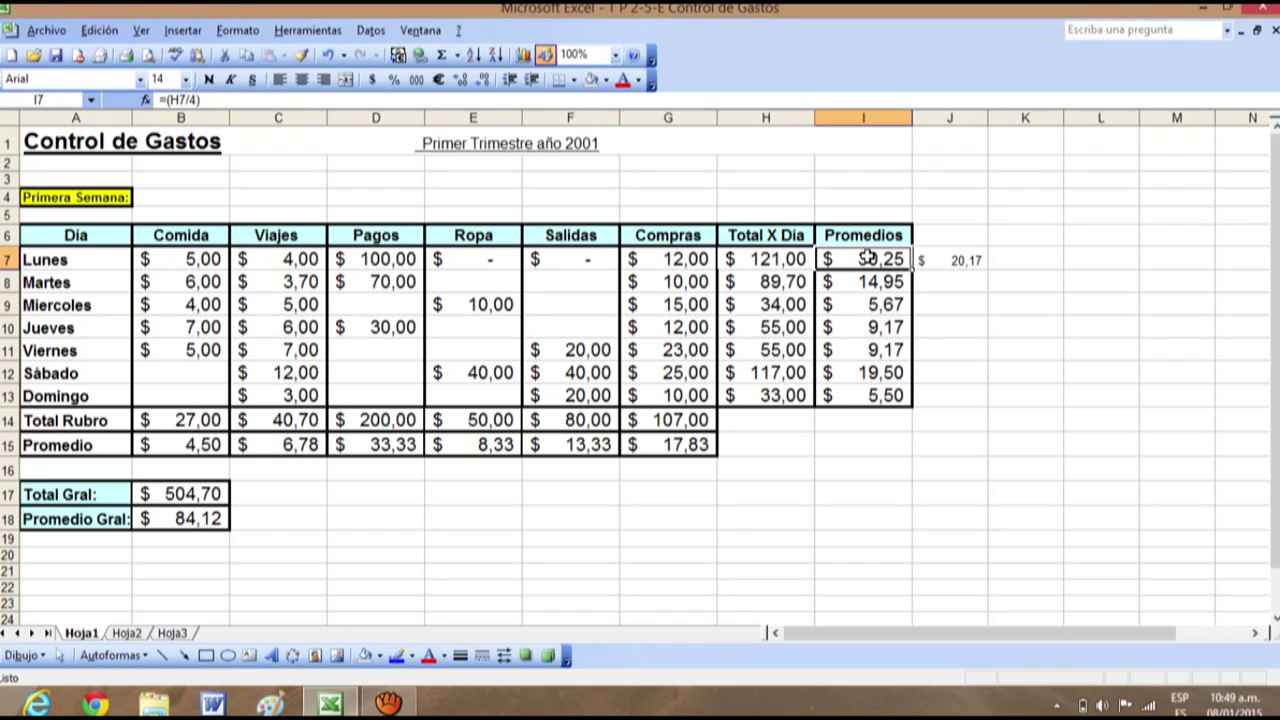
click(192, 100)
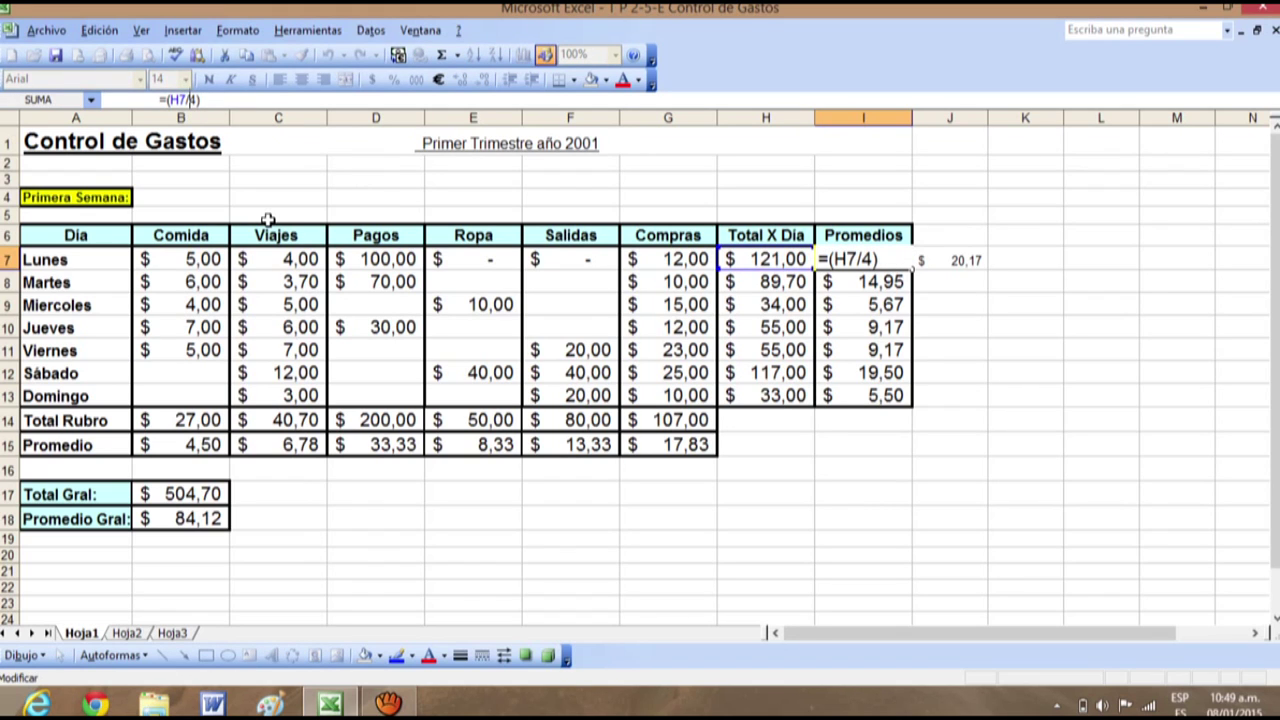
key(BackSpace)
text(6)
key(Return)
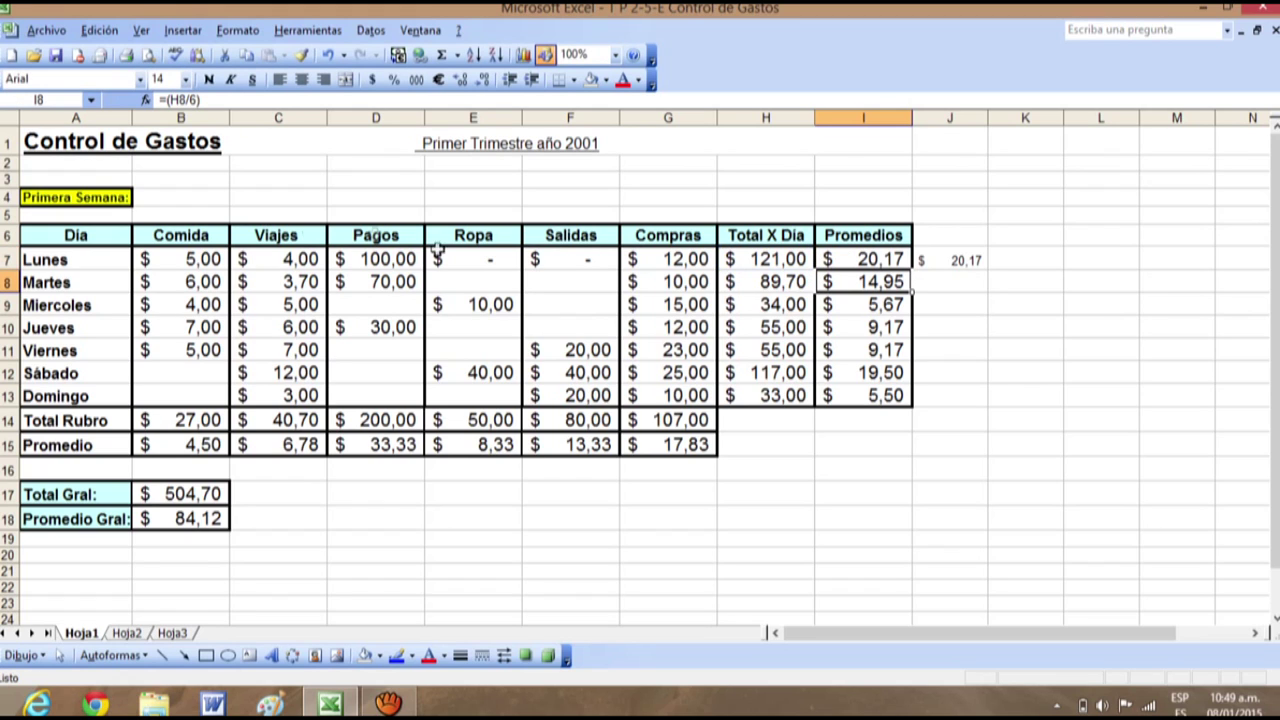
click(895, 260)
click(946, 261)
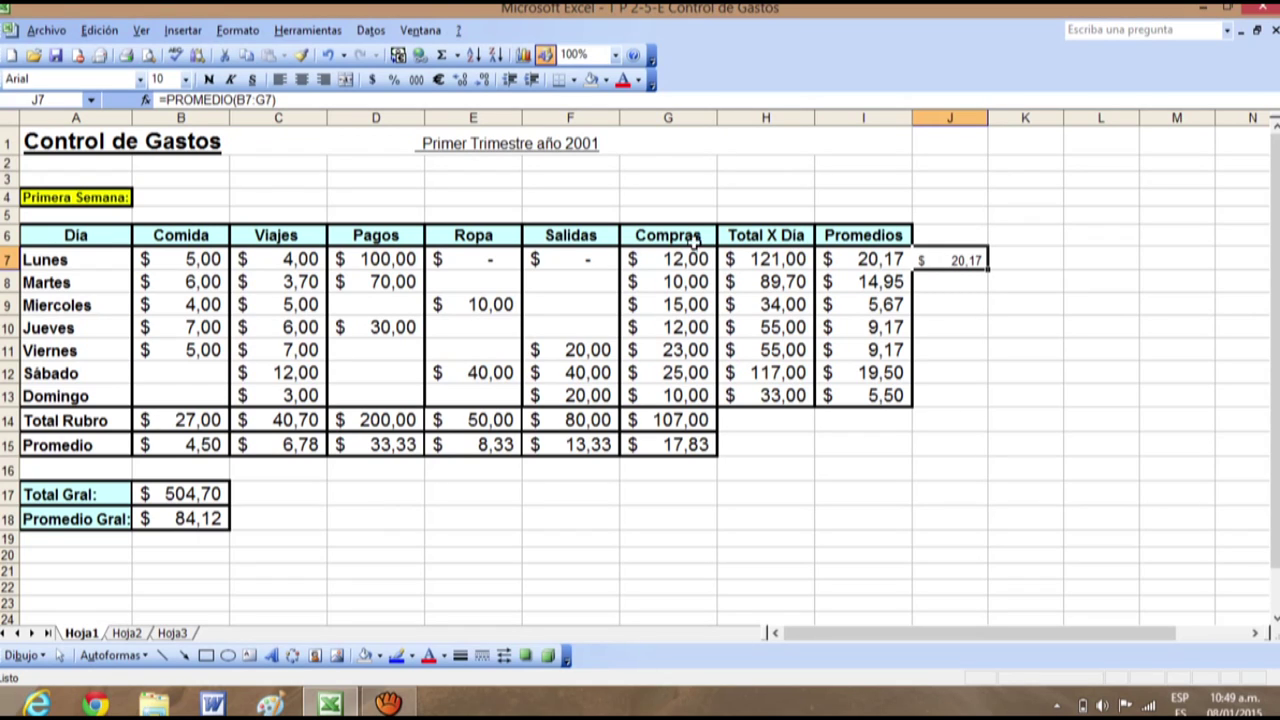
Step: Enter 0 in Tuesday's empty Salidas cell, F8
click(484, 278)
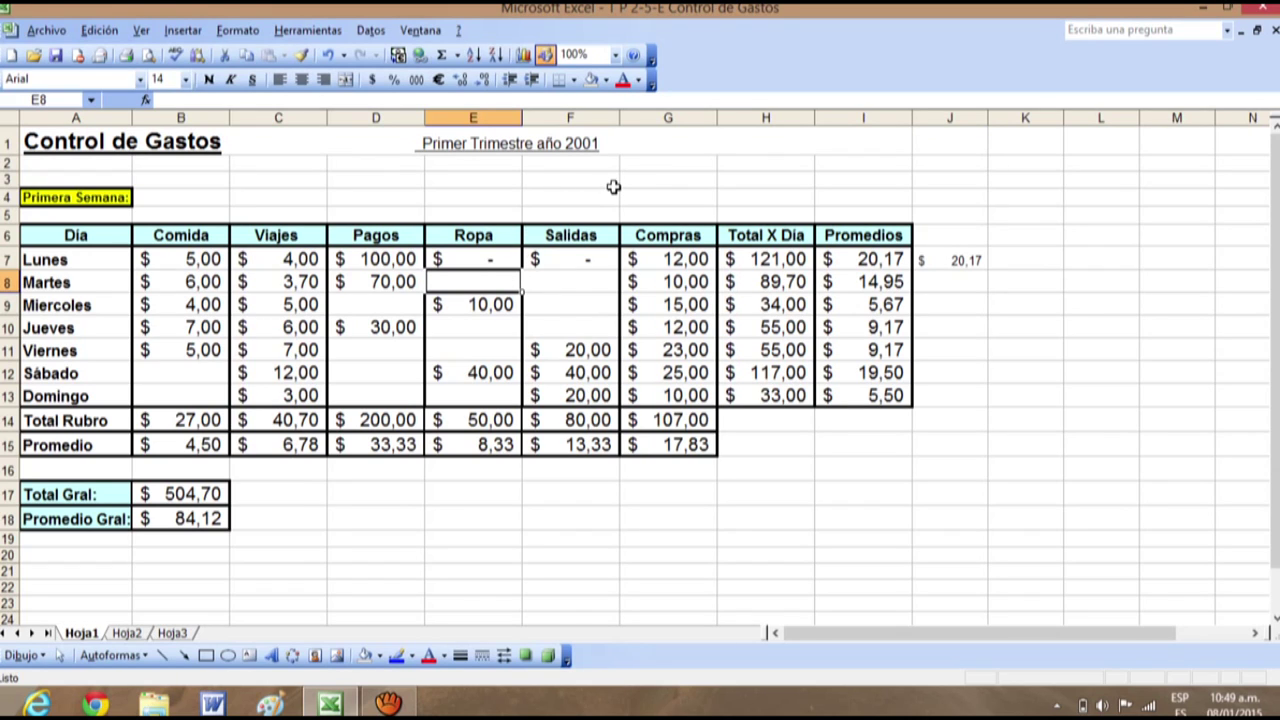
click(738, 174)
click(487, 279)
drag(207, 255, 645, 390)
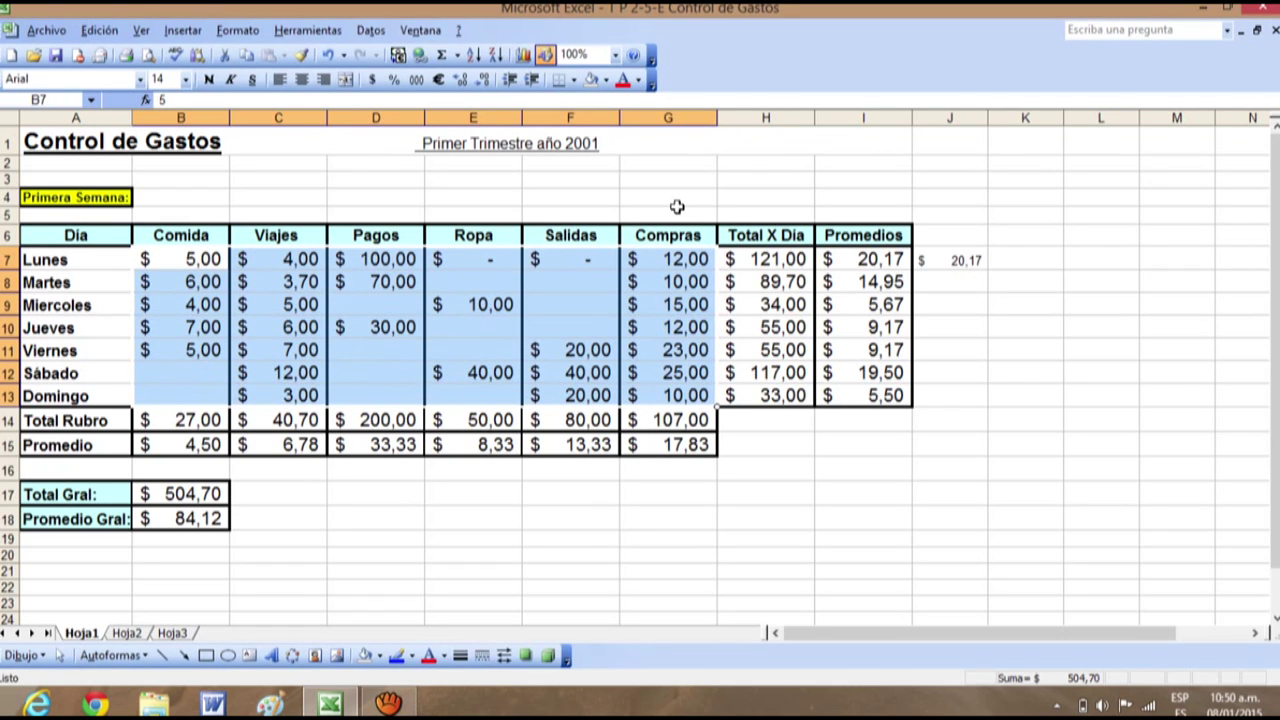
click(742, 164)
click(569, 281)
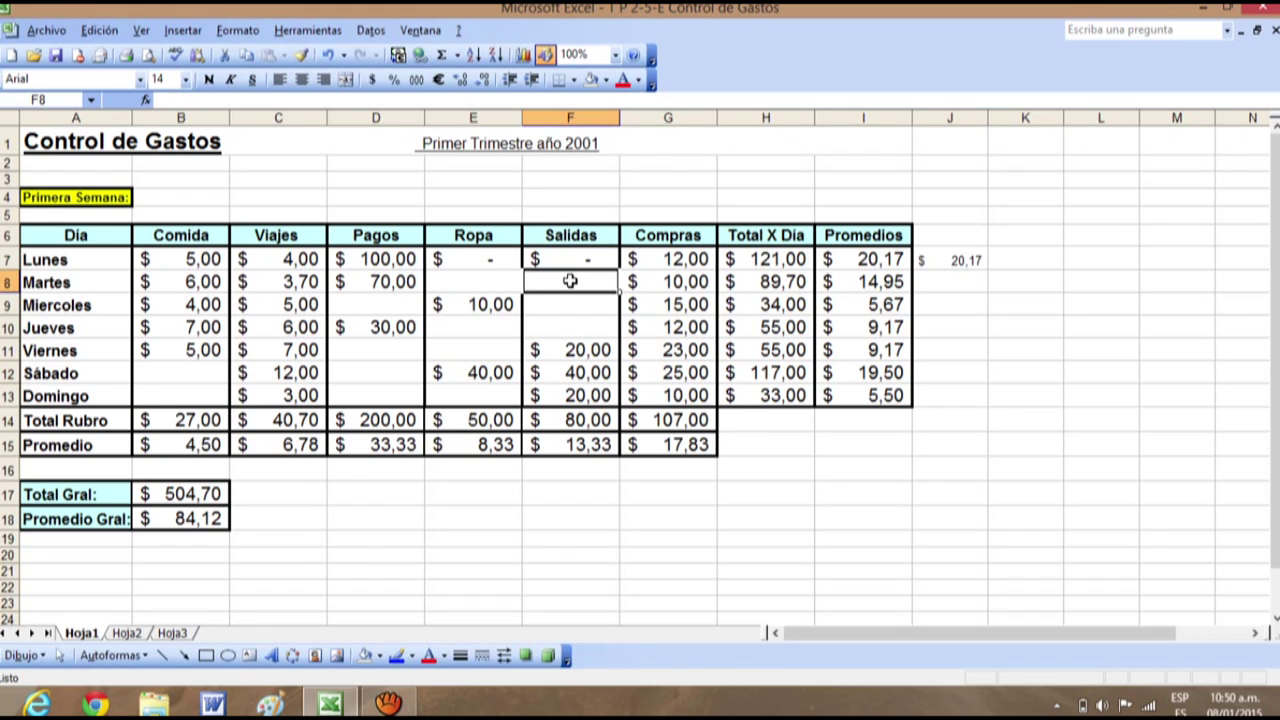
text(0)
key(Return)
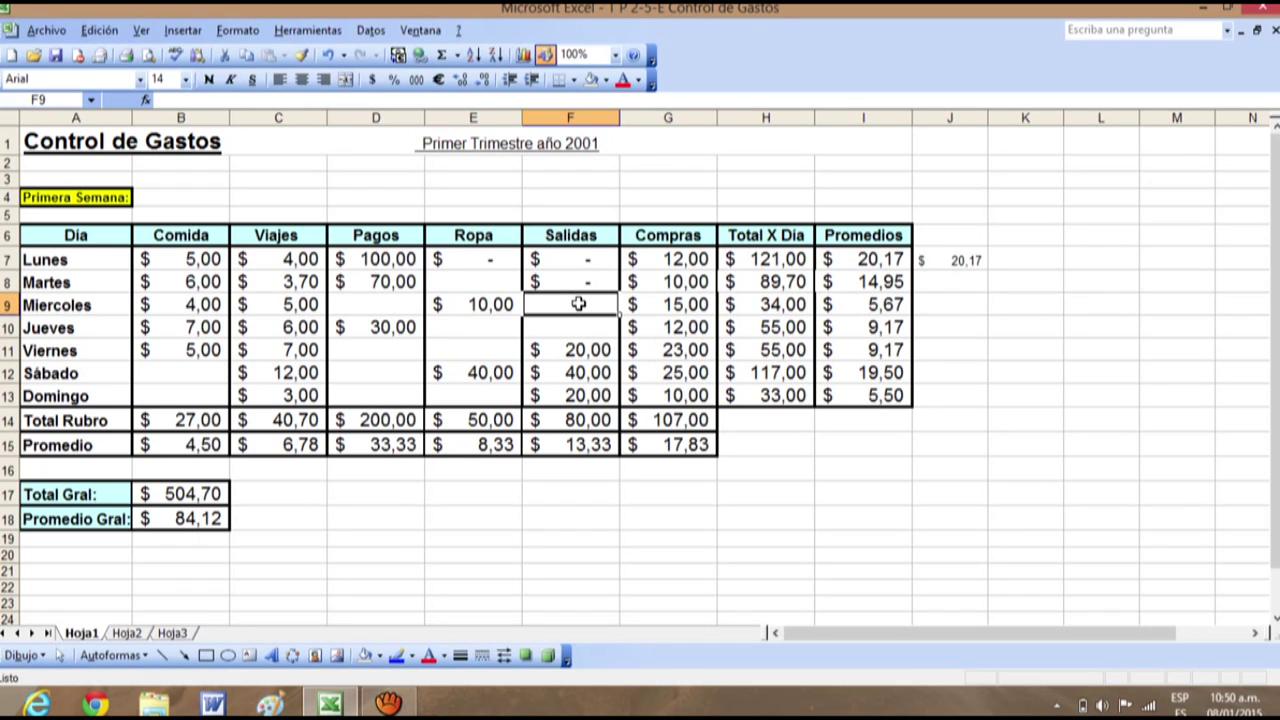
click(592, 278)
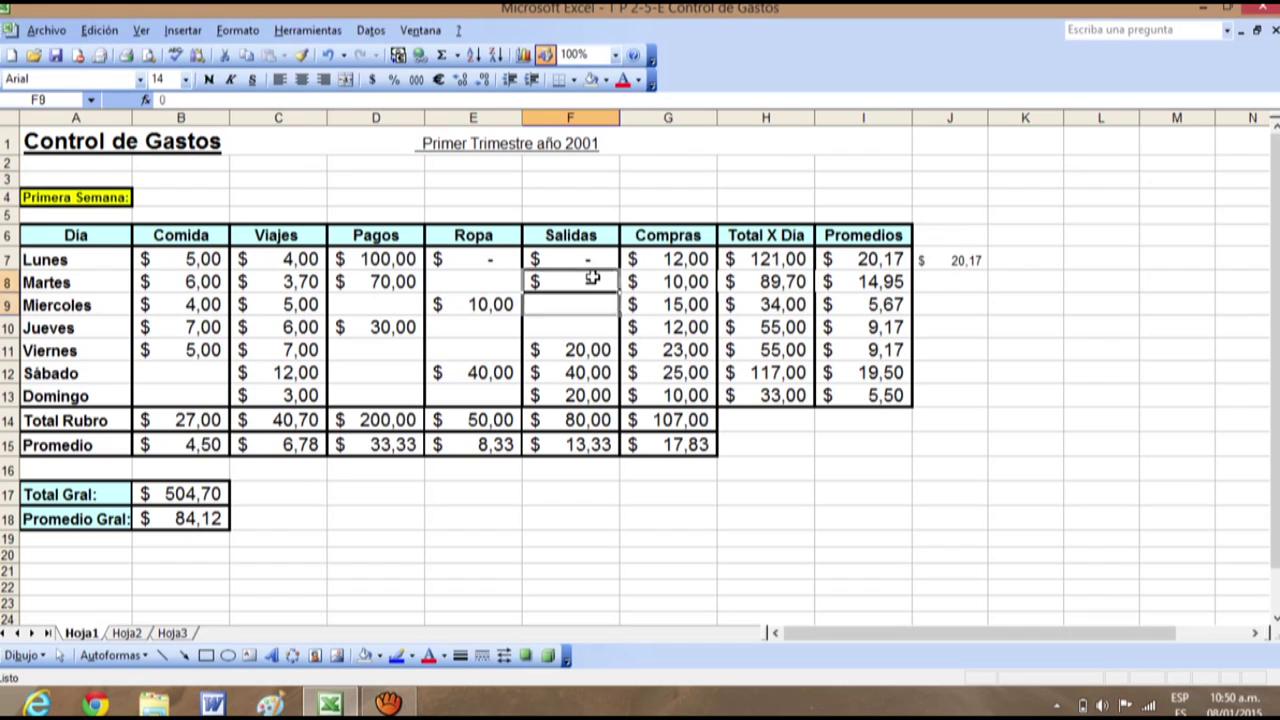
click(572, 256)
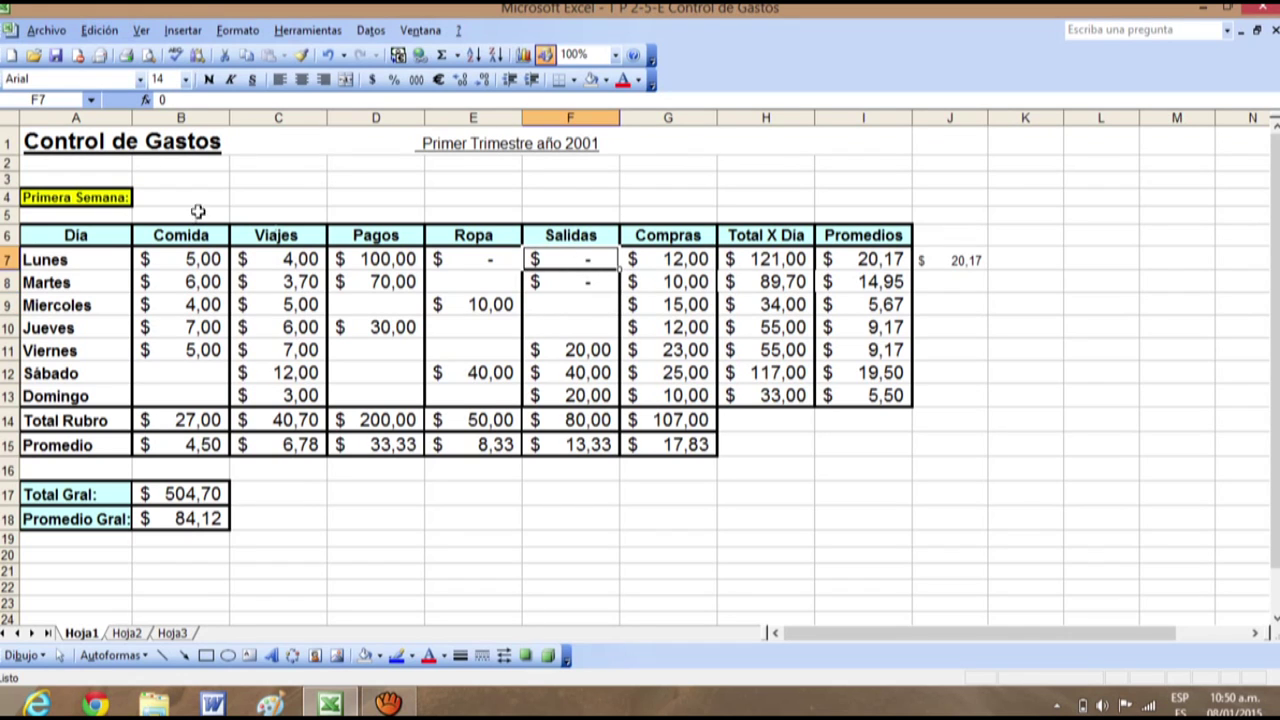
drag(149, 259, 790, 313)
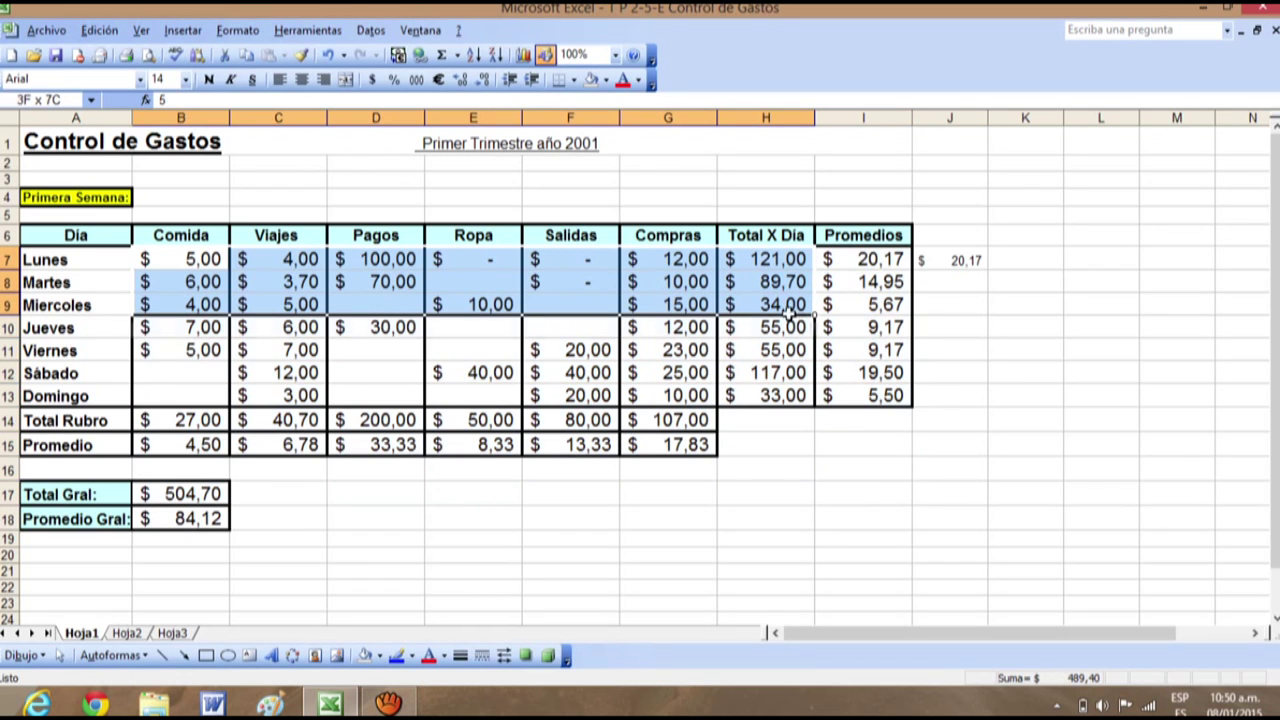
Step: Review the number format and currency symbol settings of Wednesday's empty Salidas cell, F9
click(562, 304)
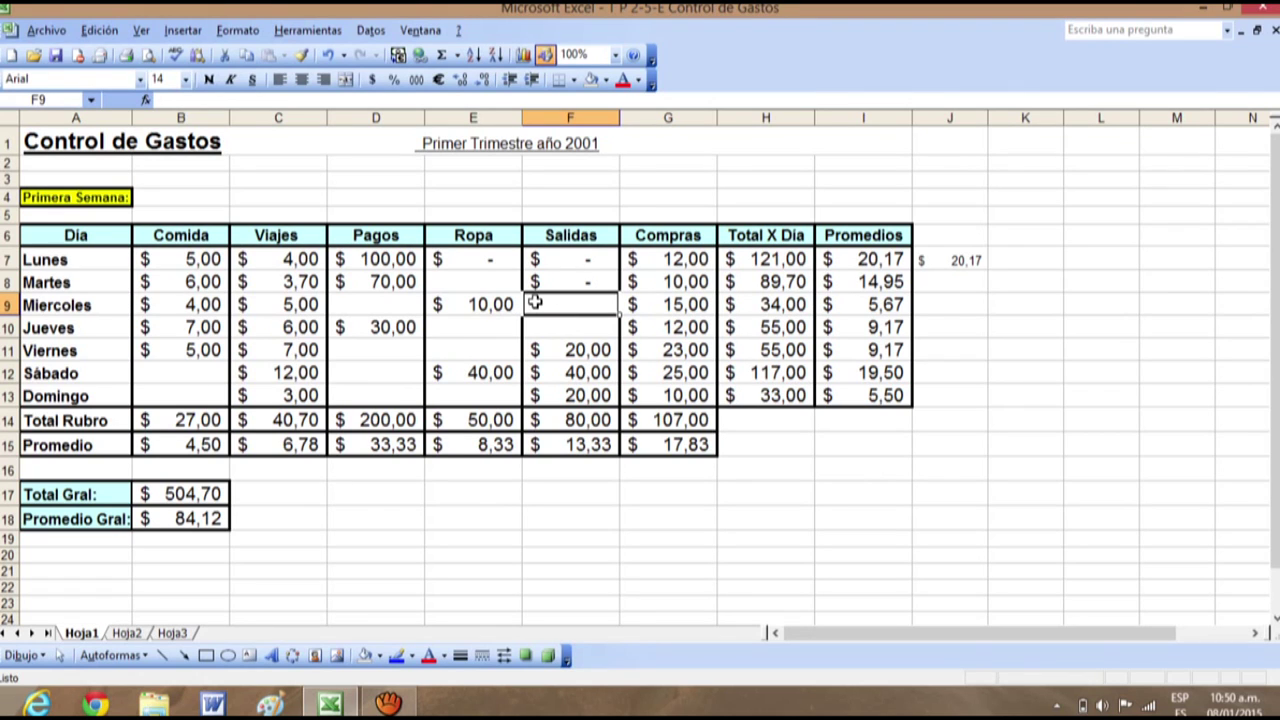
right_click(535, 303)
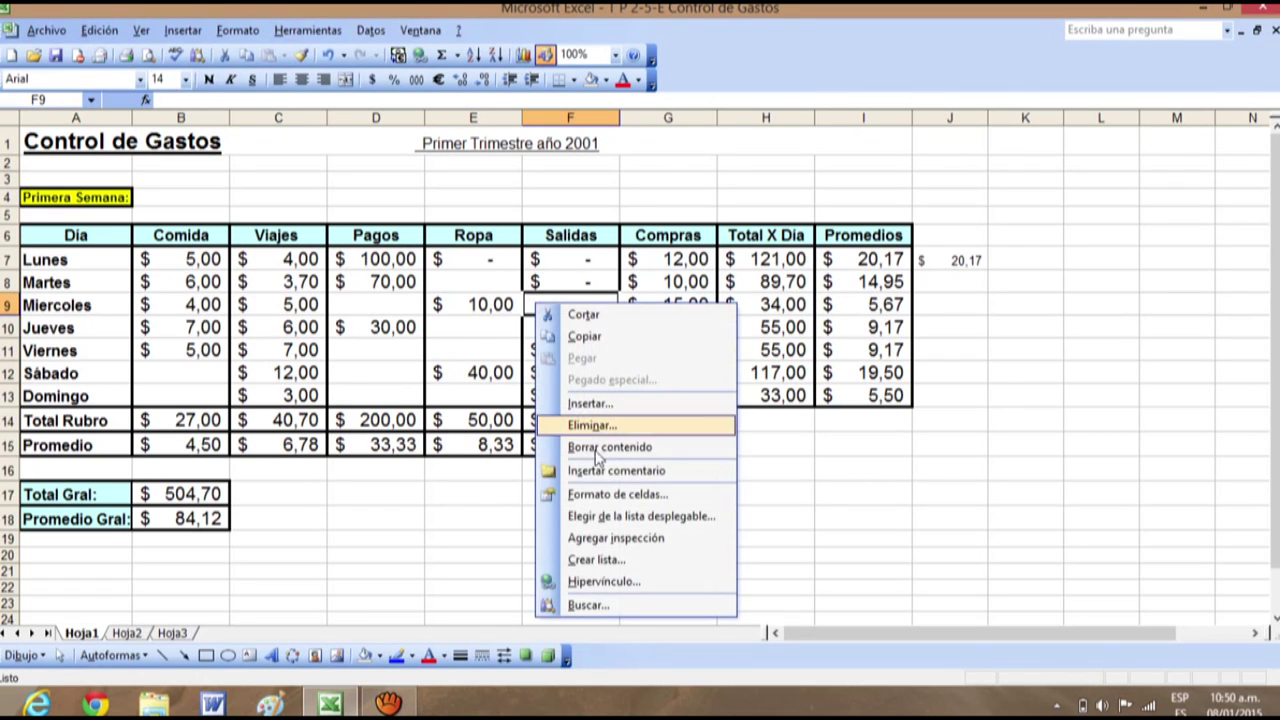
click(612, 497)
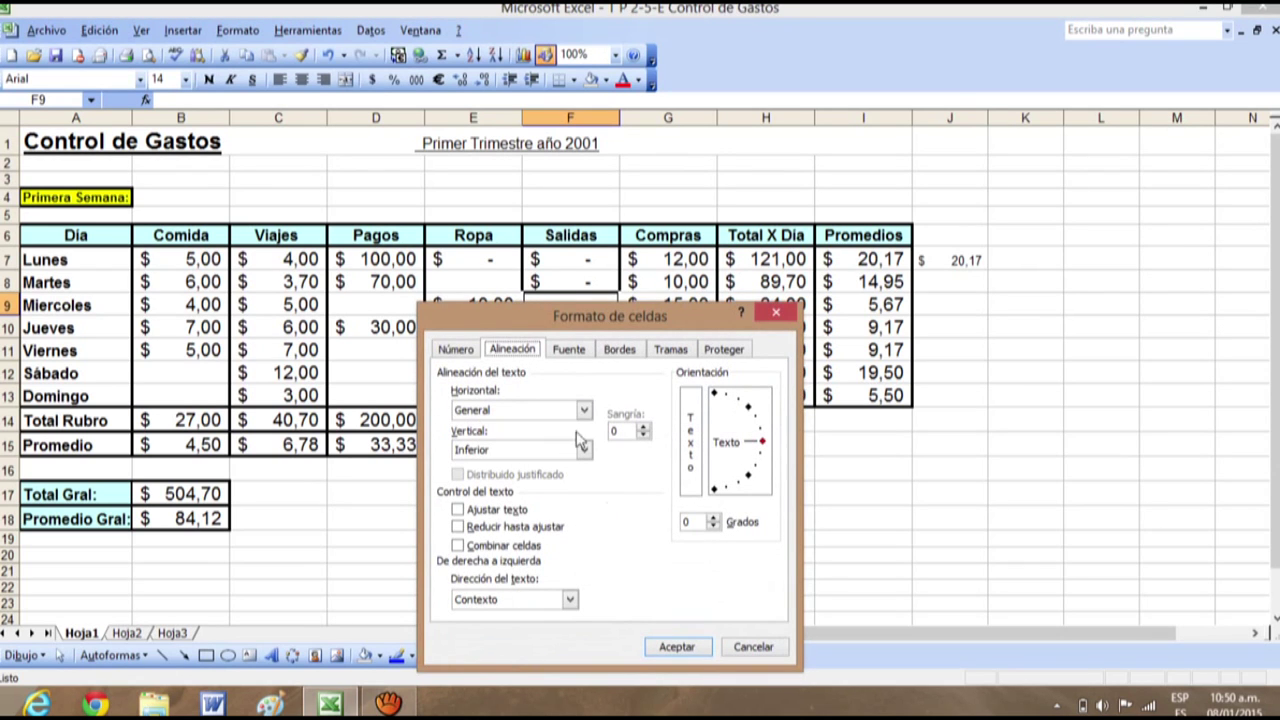
click(465, 355)
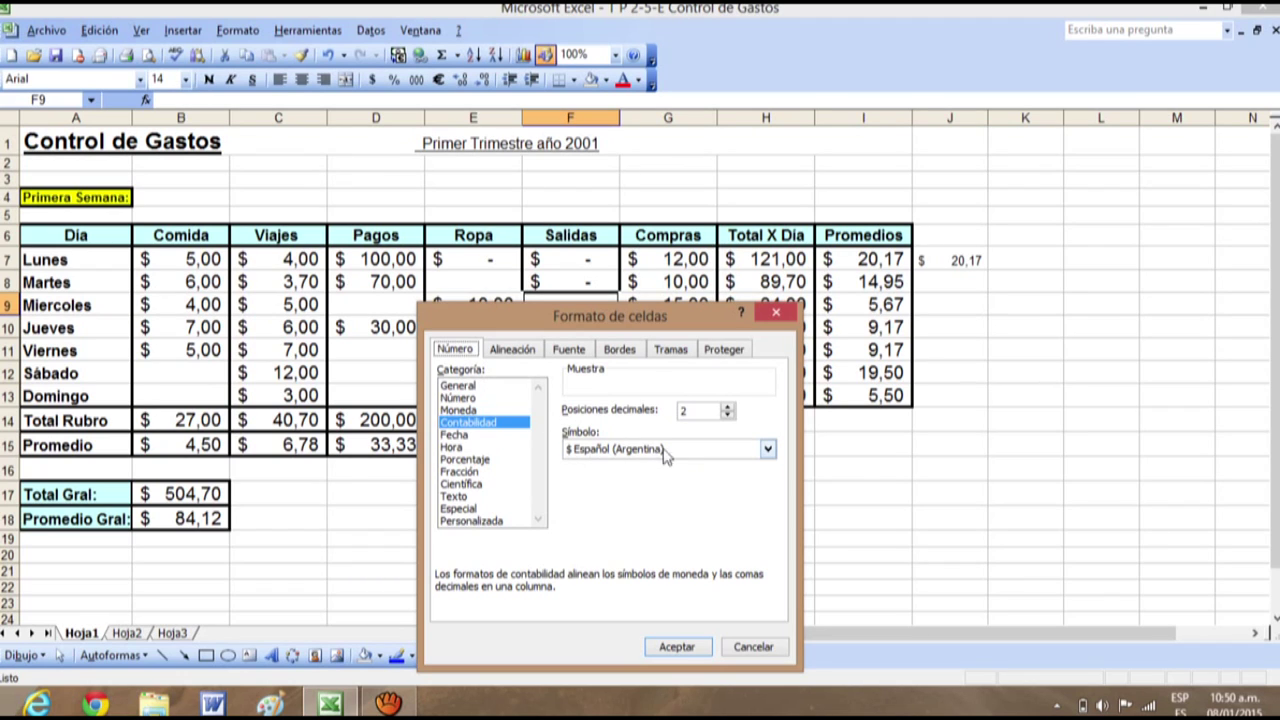
click(769, 452)
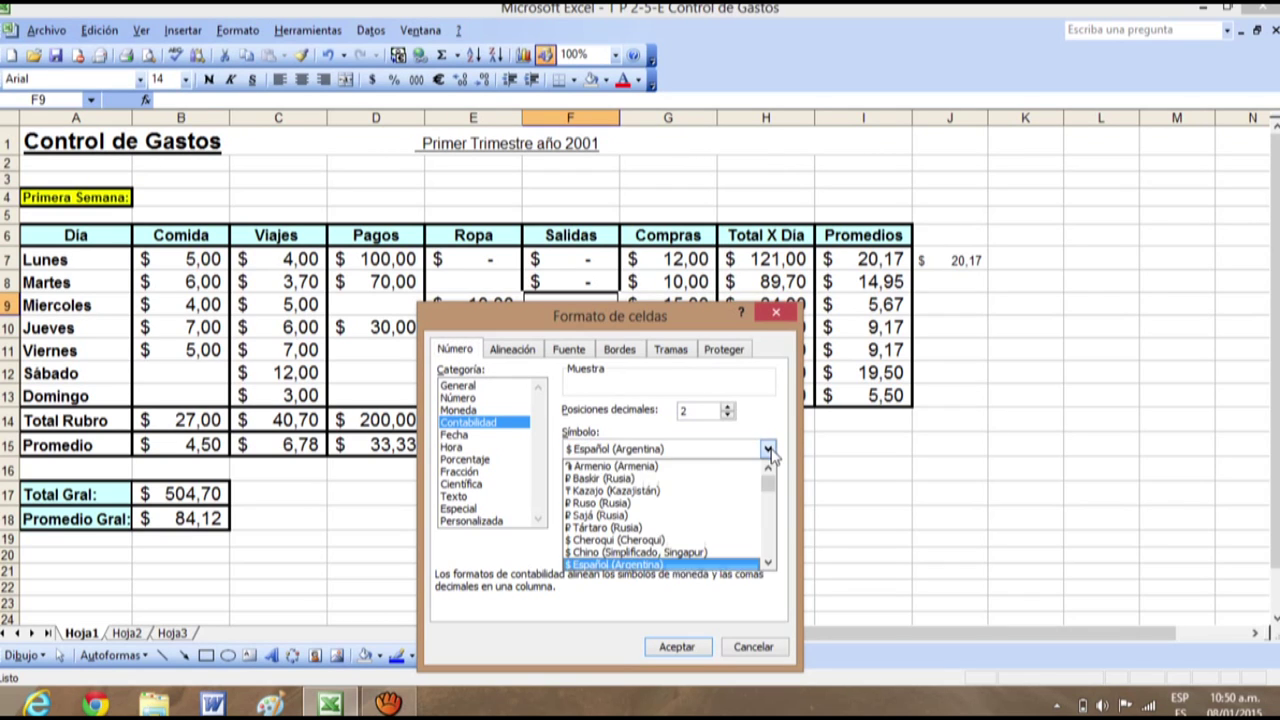
click(738, 452)
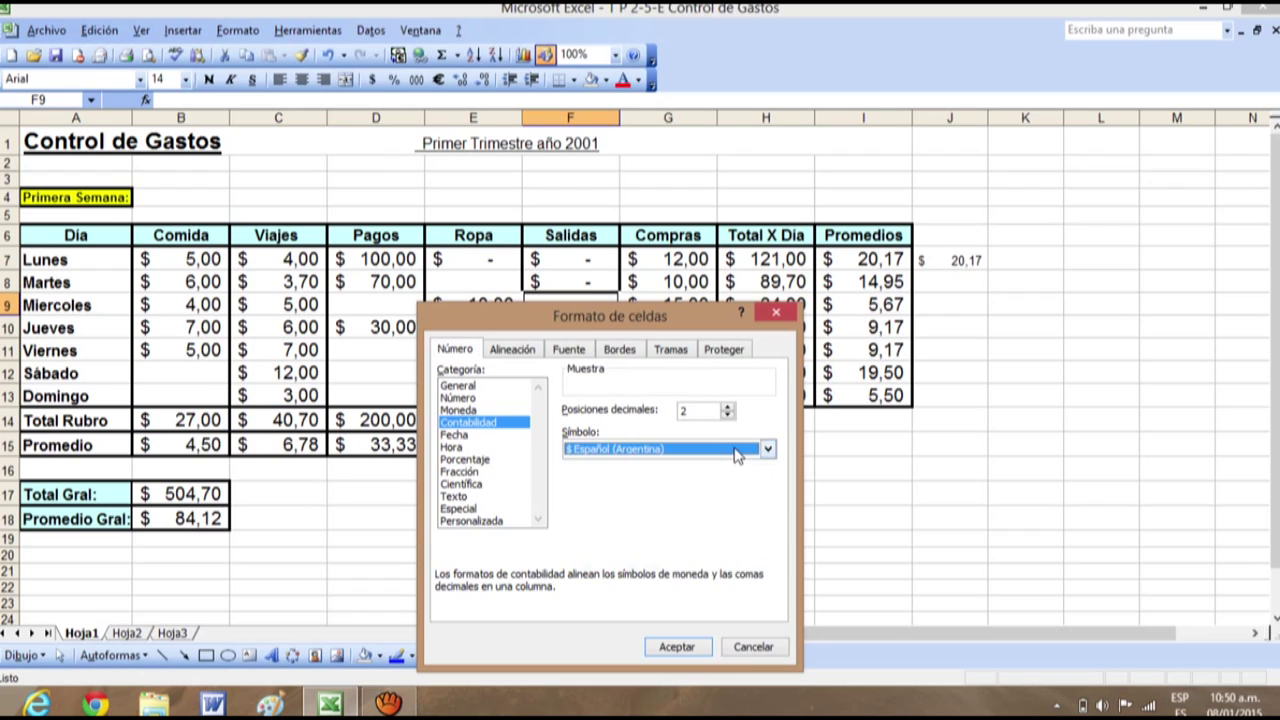
click(676, 647)
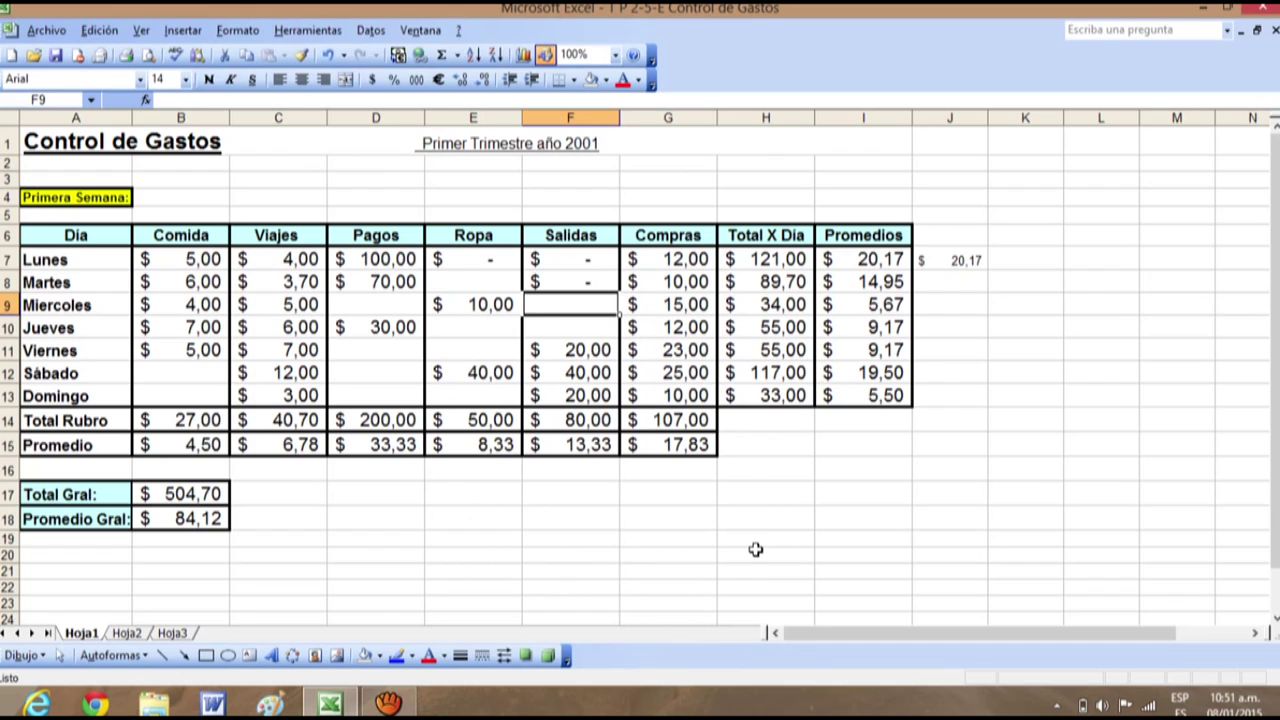
Step: Enter 0 in Saturday's empty Comida cell, B12
click(185, 370)
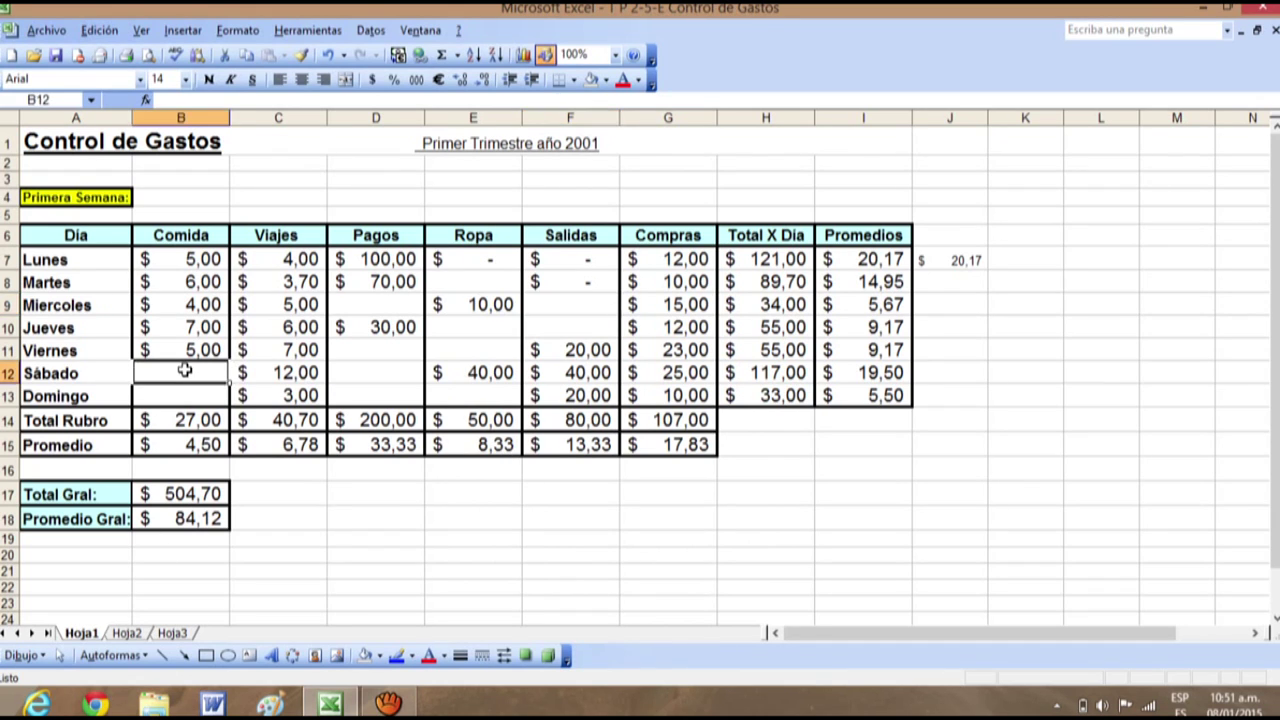
text(0)
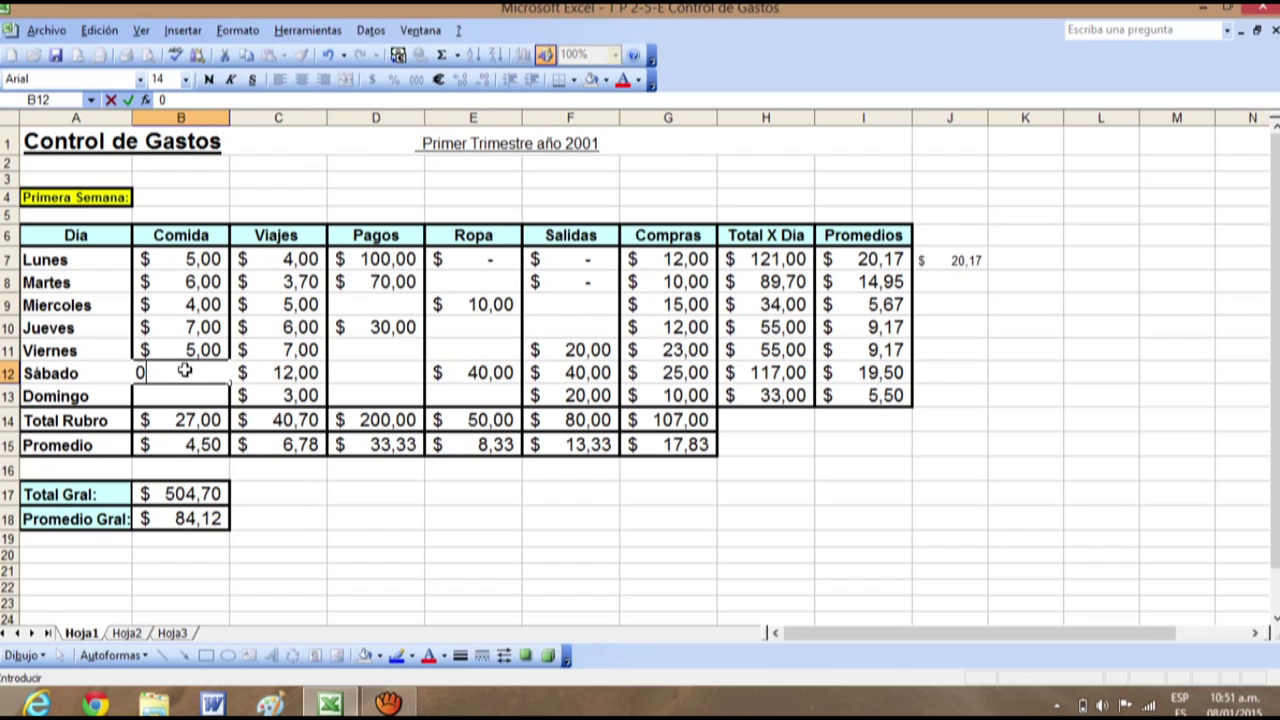
key(Return)
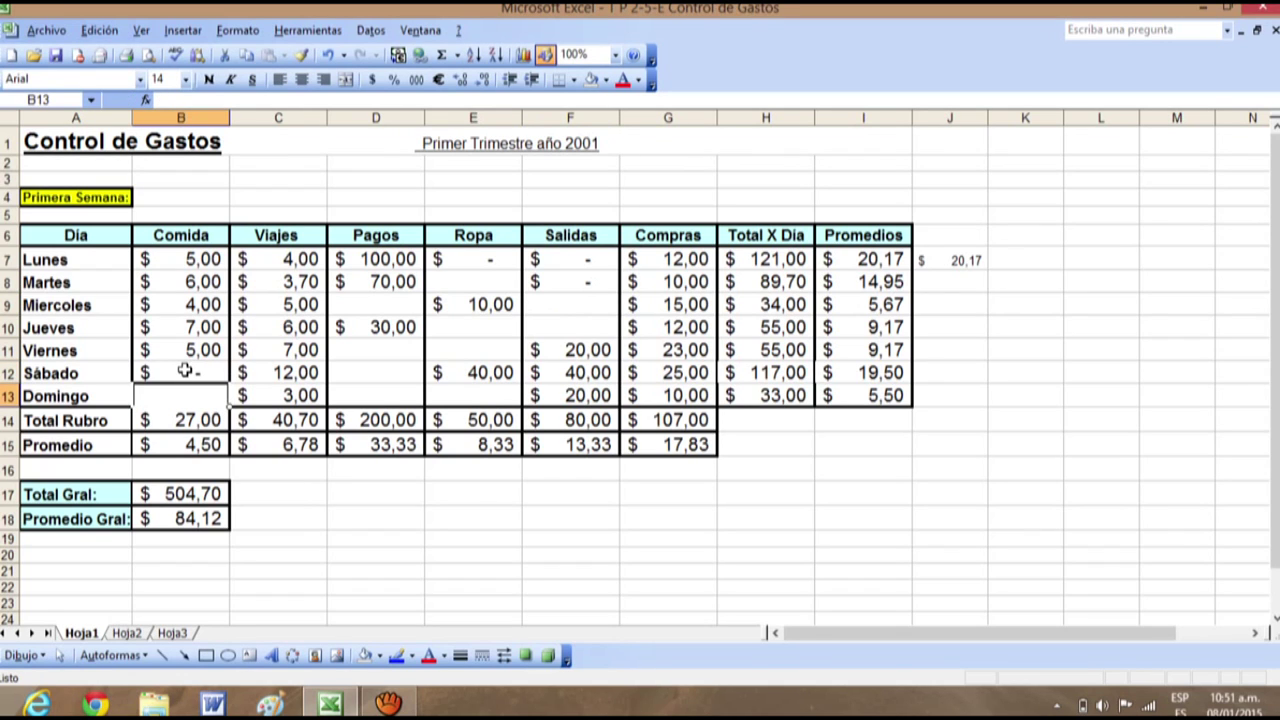
Step: Change the number format of Saturday's Comida cell, B12, to General and re-enter 0 in it
click(181, 372)
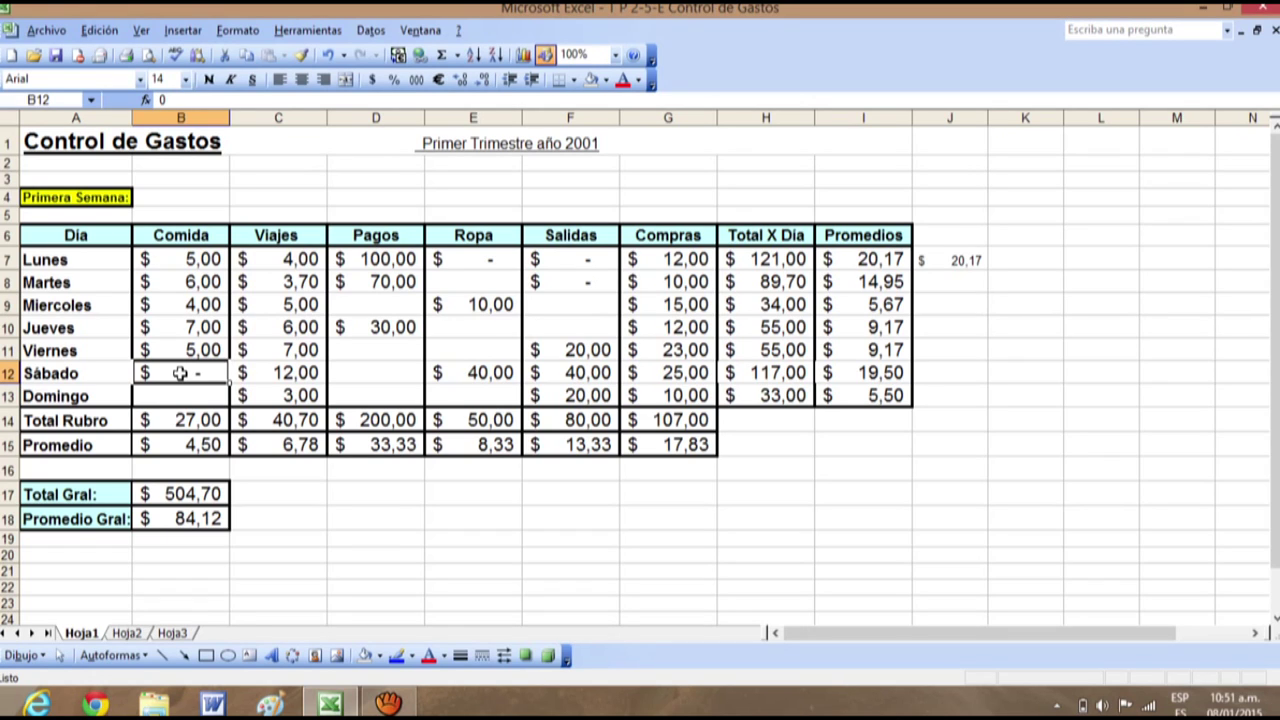
right_click(179, 372)
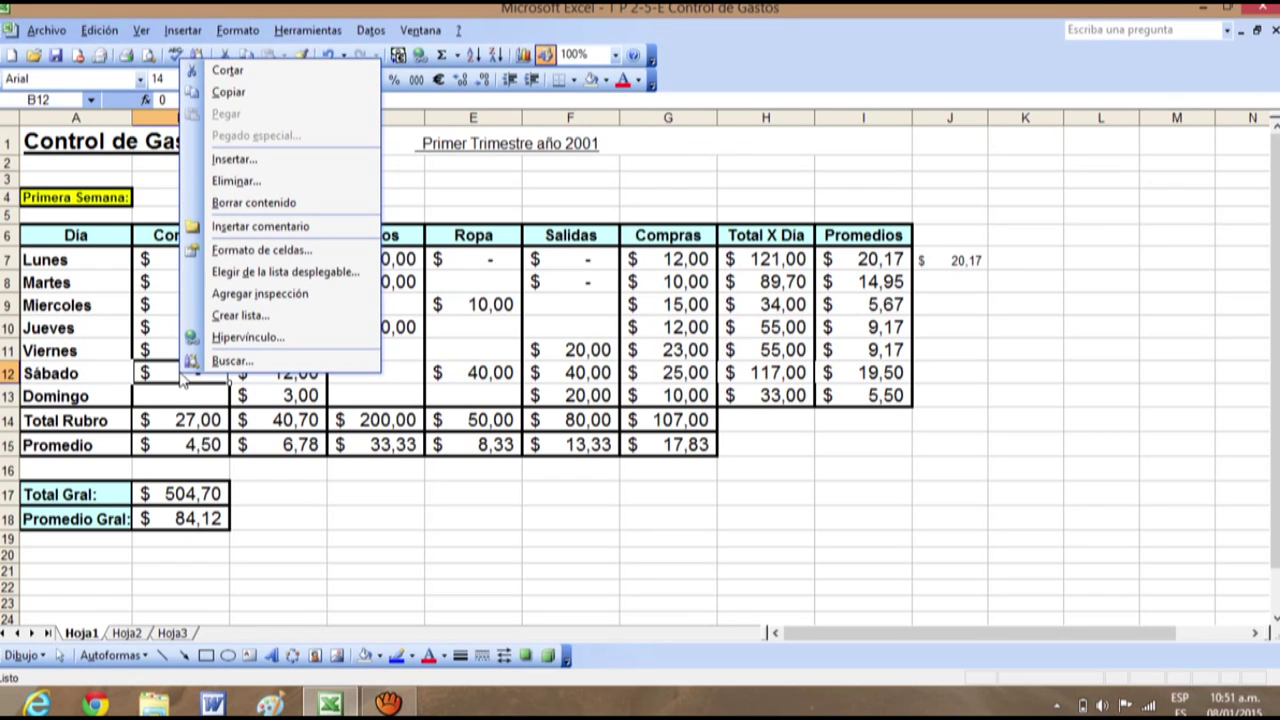
click(218, 251)
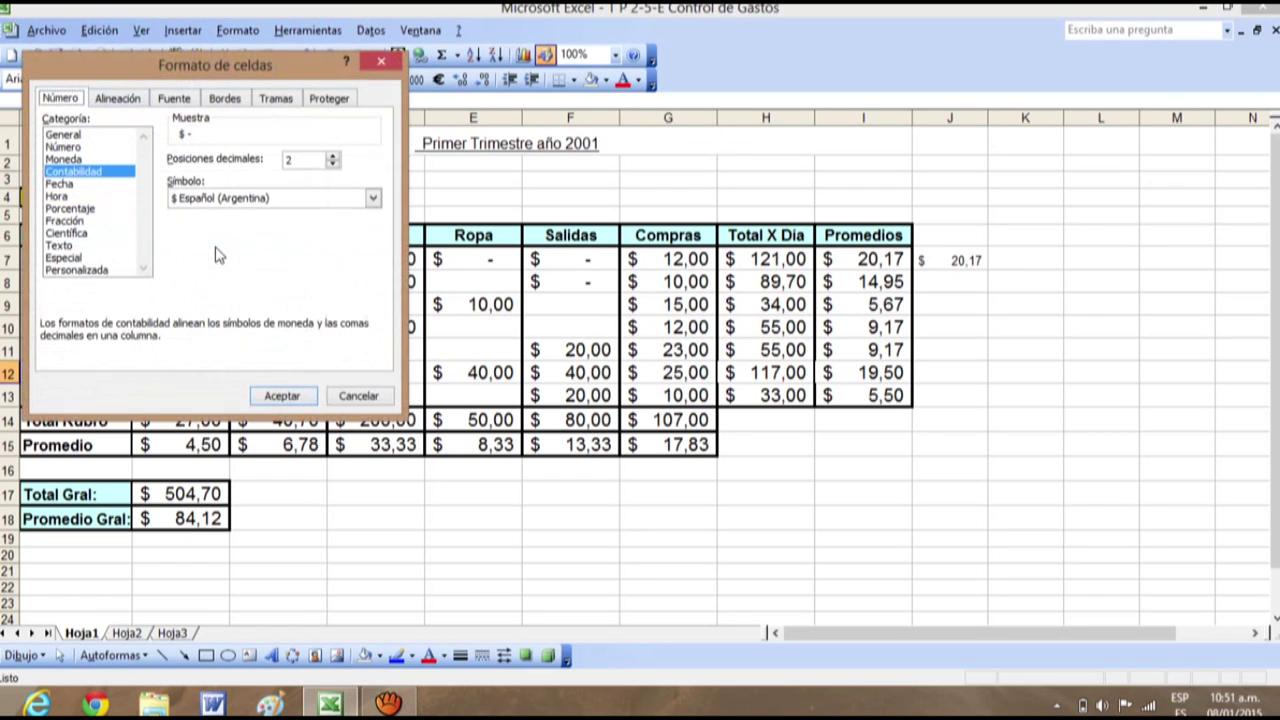
click(94, 135)
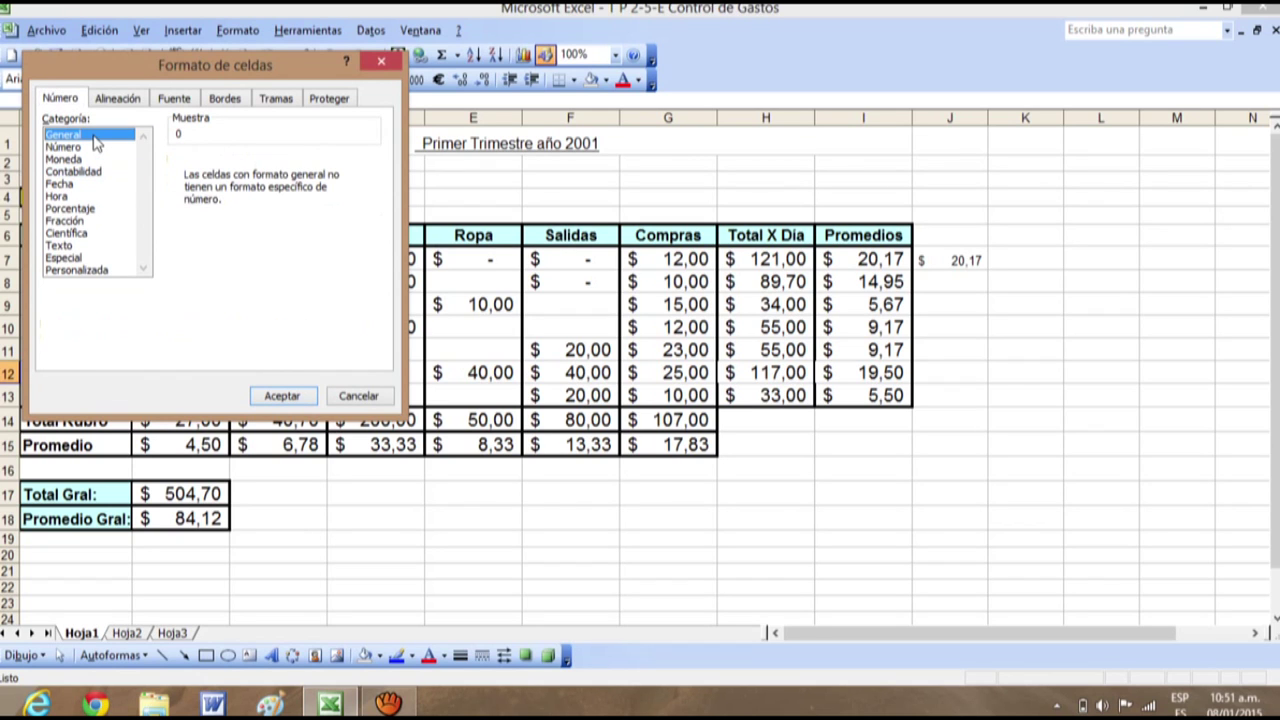
click(284, 396)
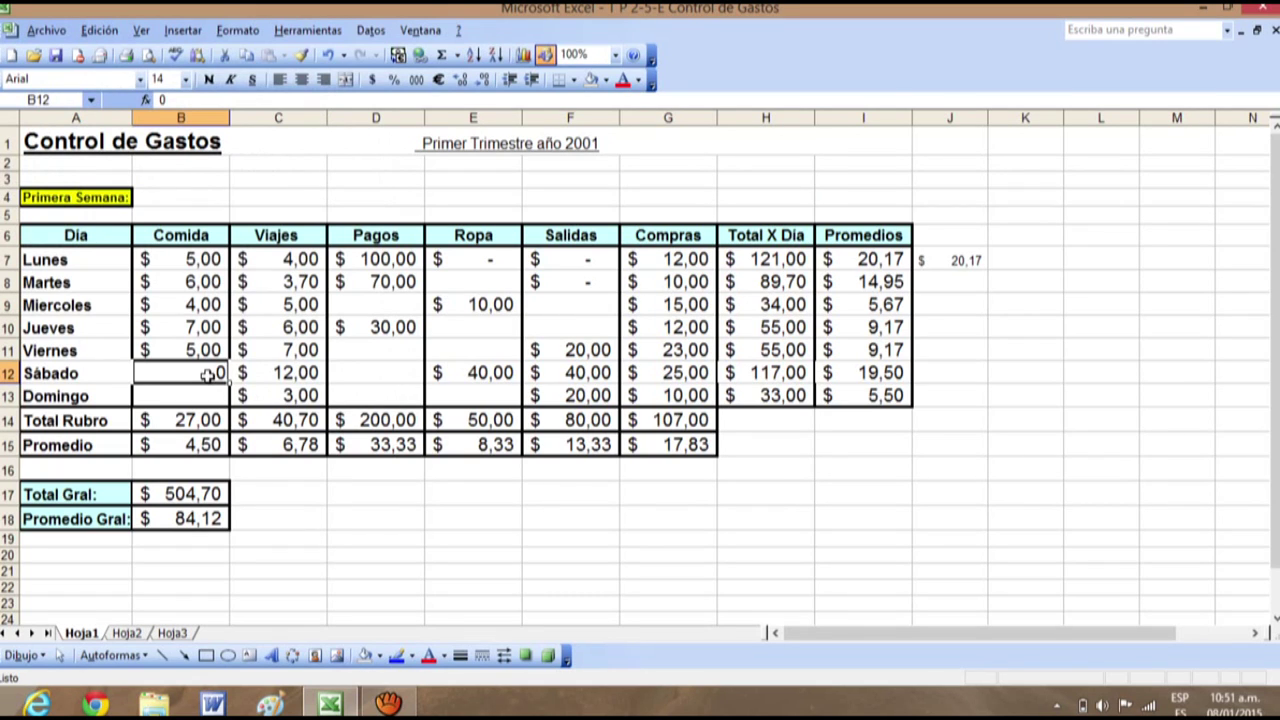
key(BackSpace)
text(0)
key(Return)
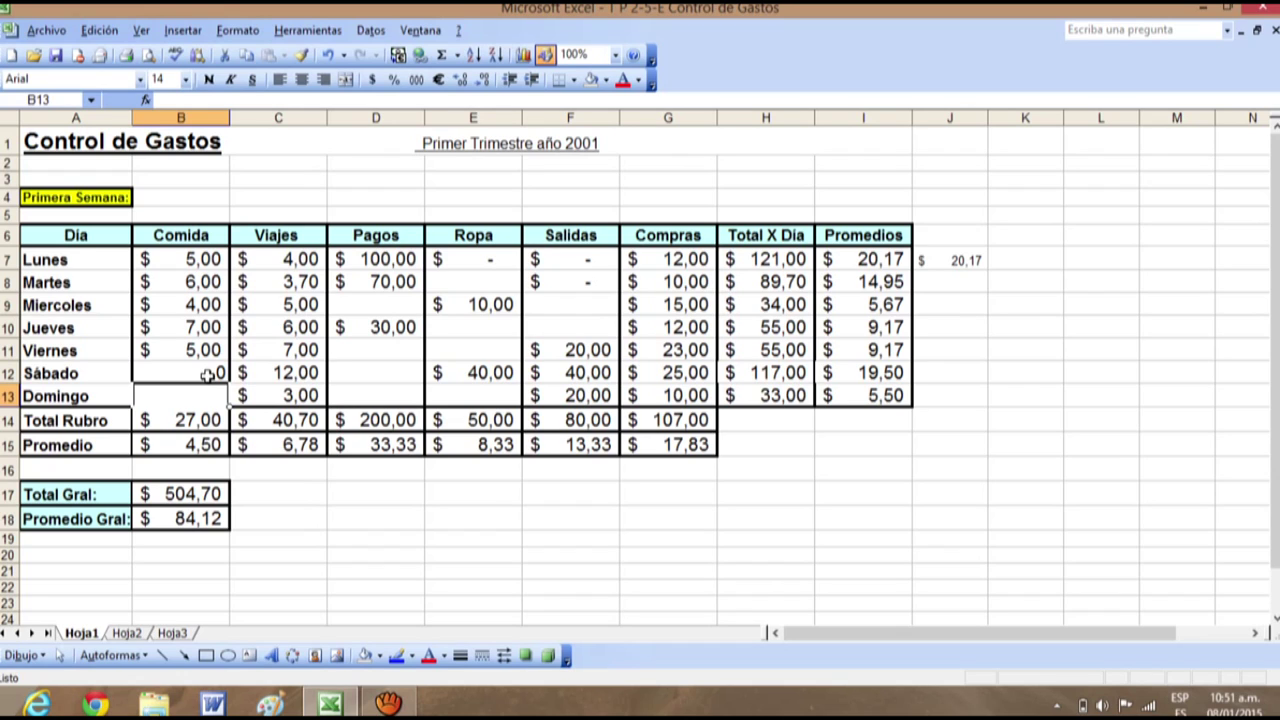
click(183, 262)
drag(245, 260, 860, 395)
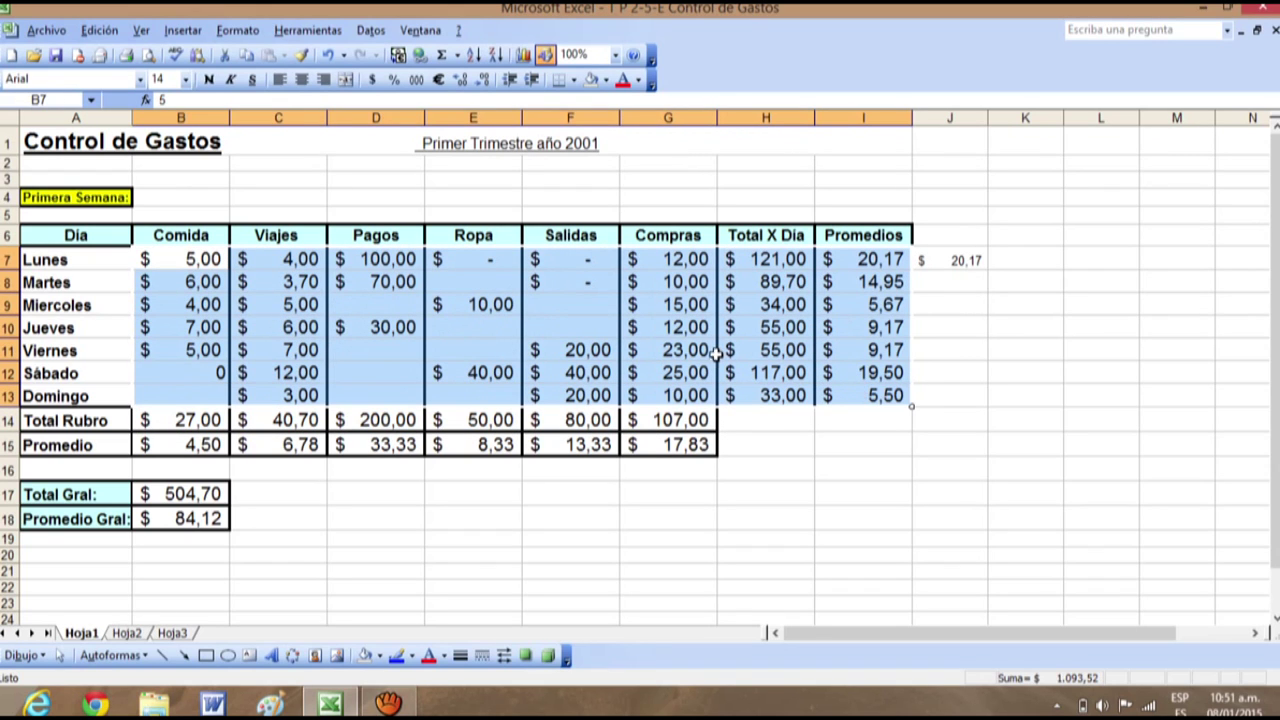
click(836, 519)
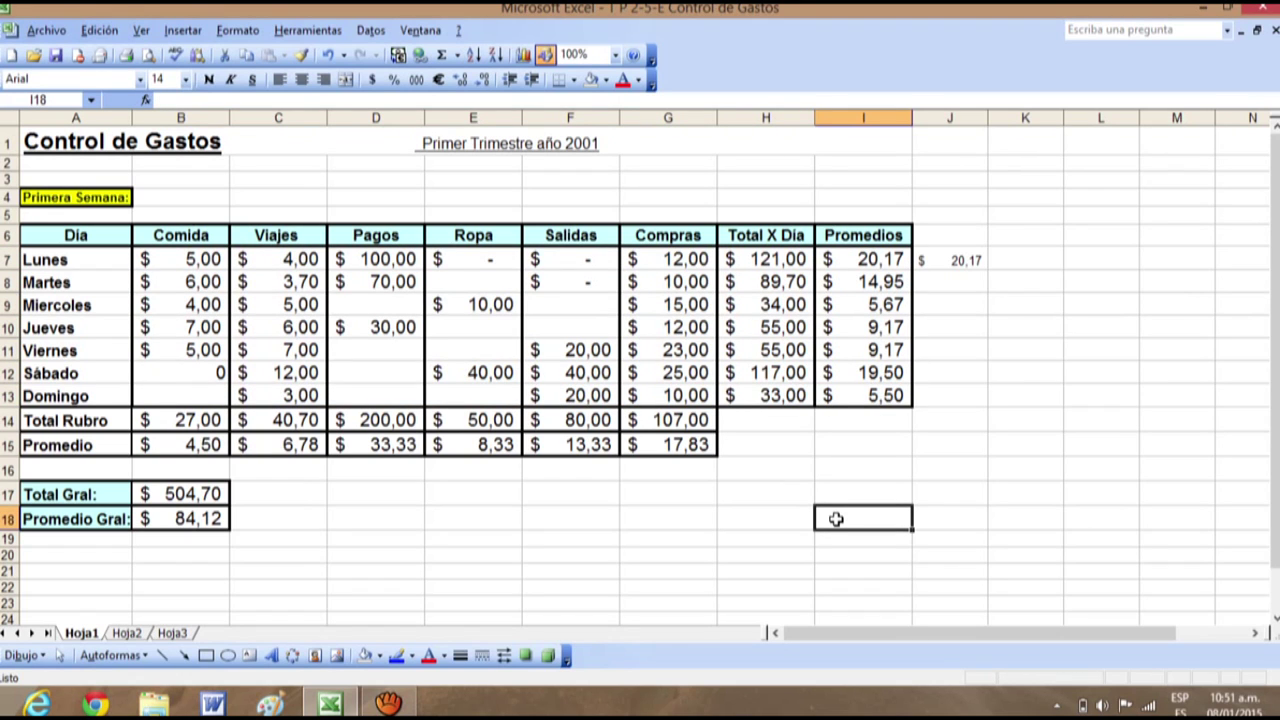
Step: Switch the number format of Saturday's Comida cell, B12, to Contabilidad and open the list of currency symbols
right_click(183, 373)
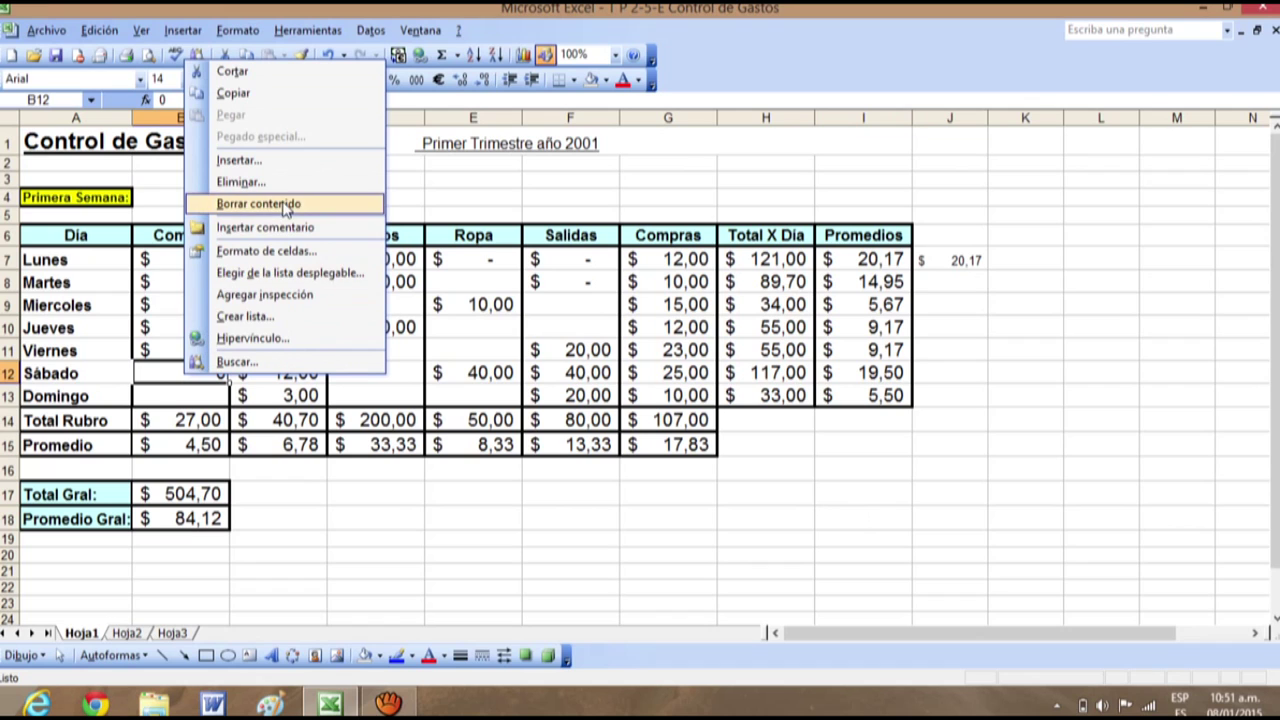
click(268, 254)
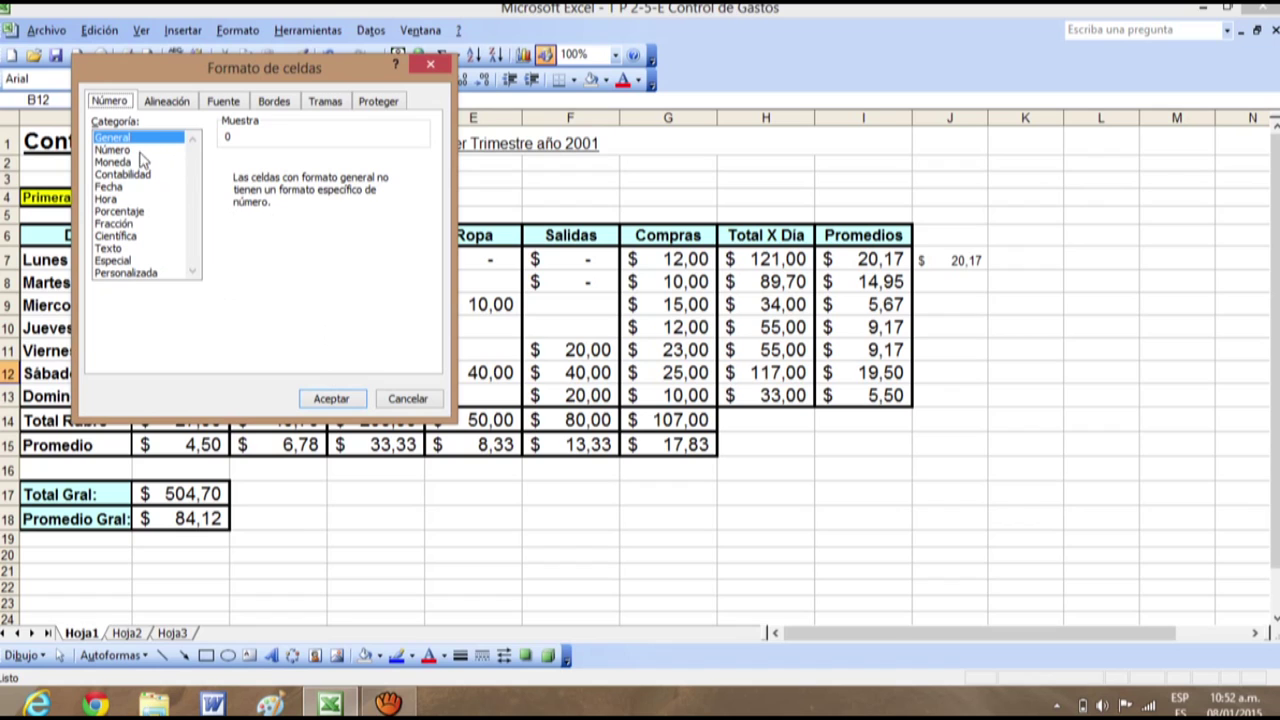
click(138, 175)
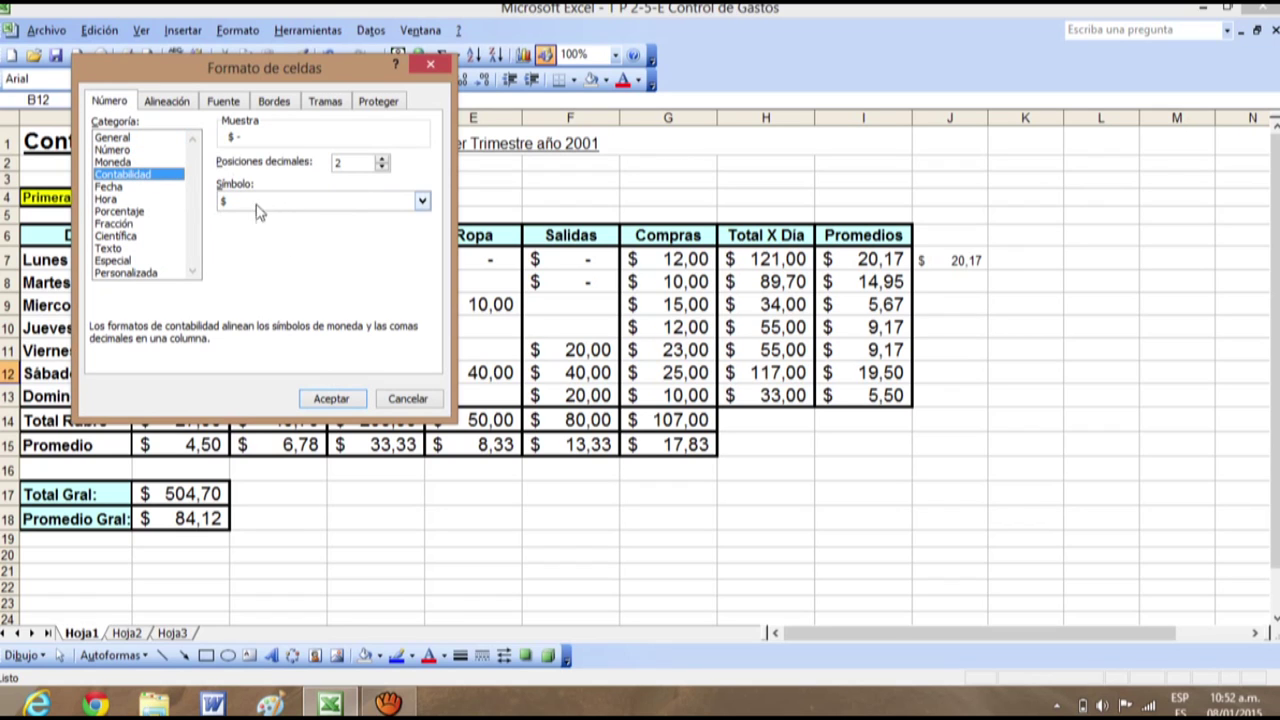
click(422, 201)
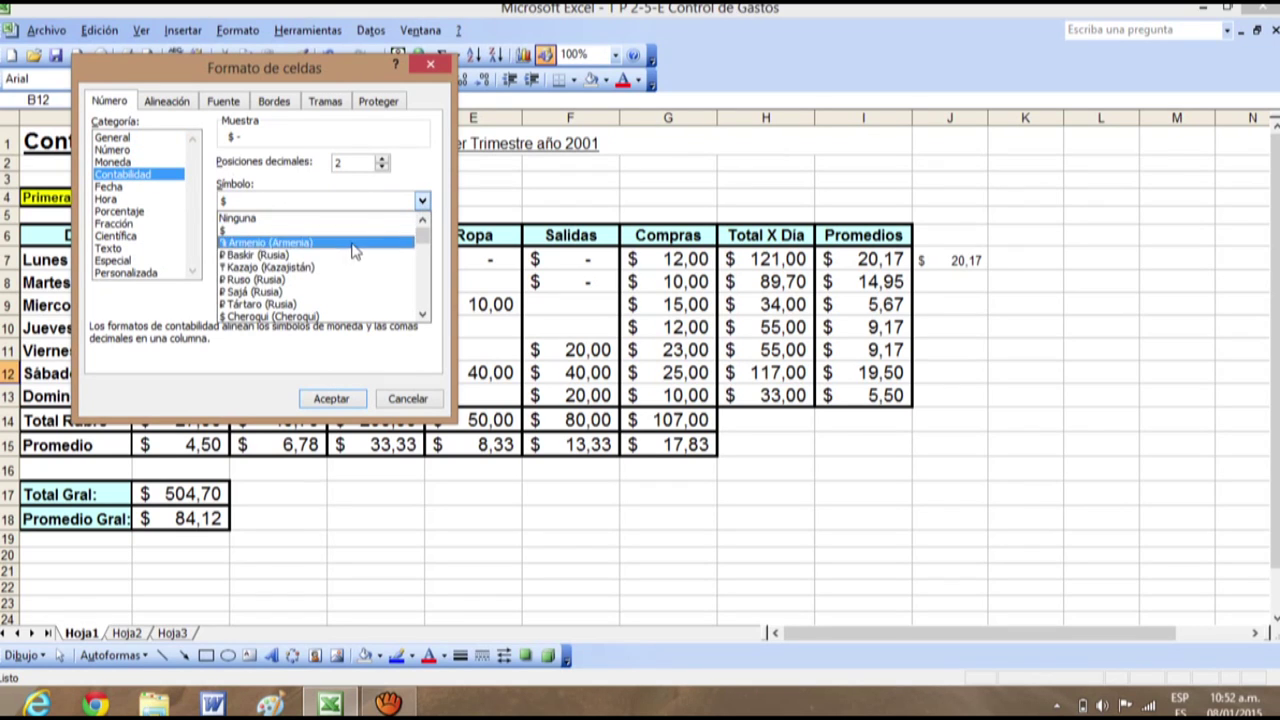